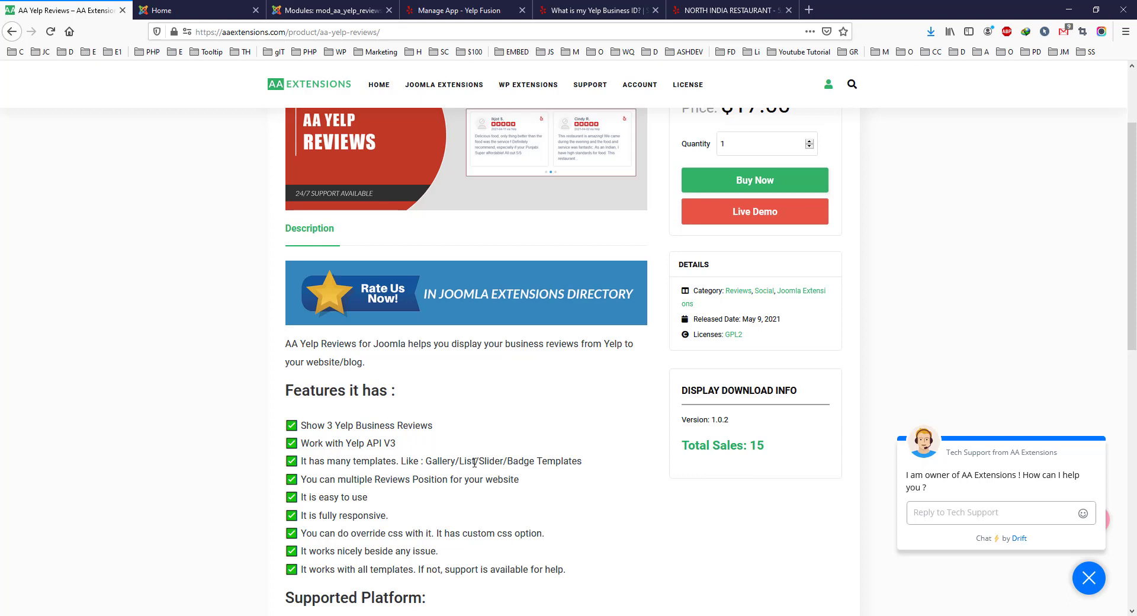
Review the AA Yelp Reviews product page and reload the site's home page that displays the reviews.
scroll(408, 410, "up", 3)
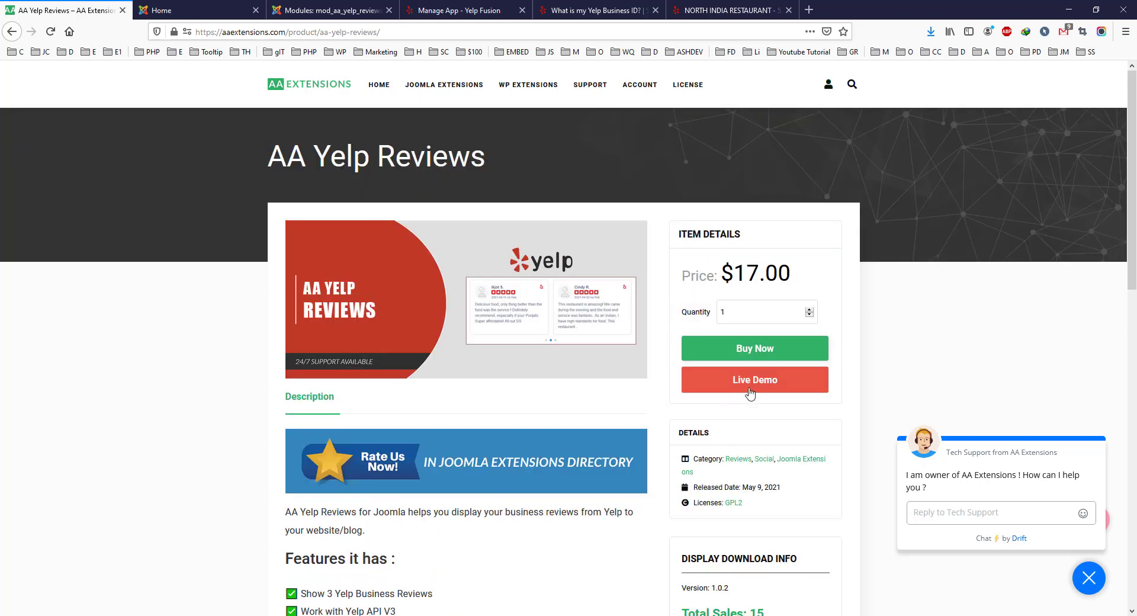
left_click(151, 9)
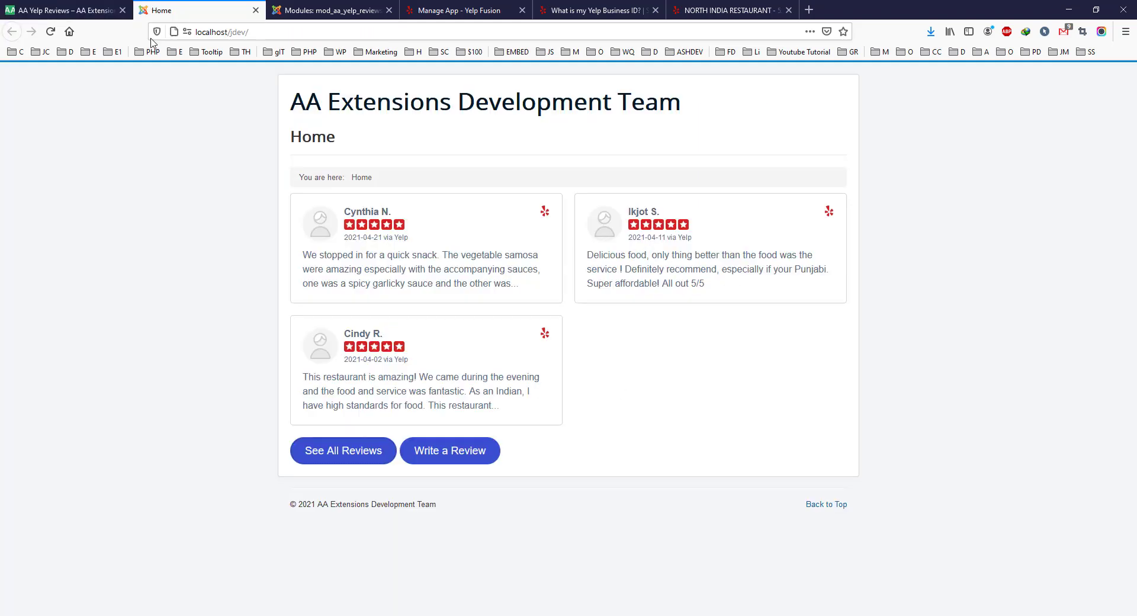
left_click(50, 31)
Open Yelp's app creation page from the AA Yelp Reviews module settings and close the older Manage App page.
left_click(298, 7)
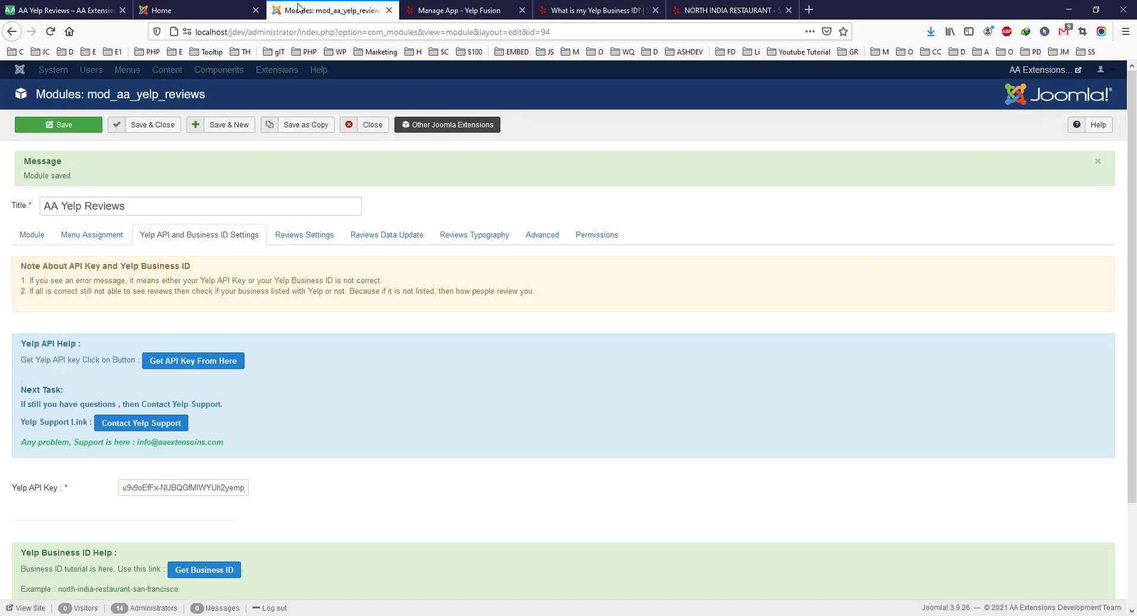
scroll(398, 372, "down", 2)
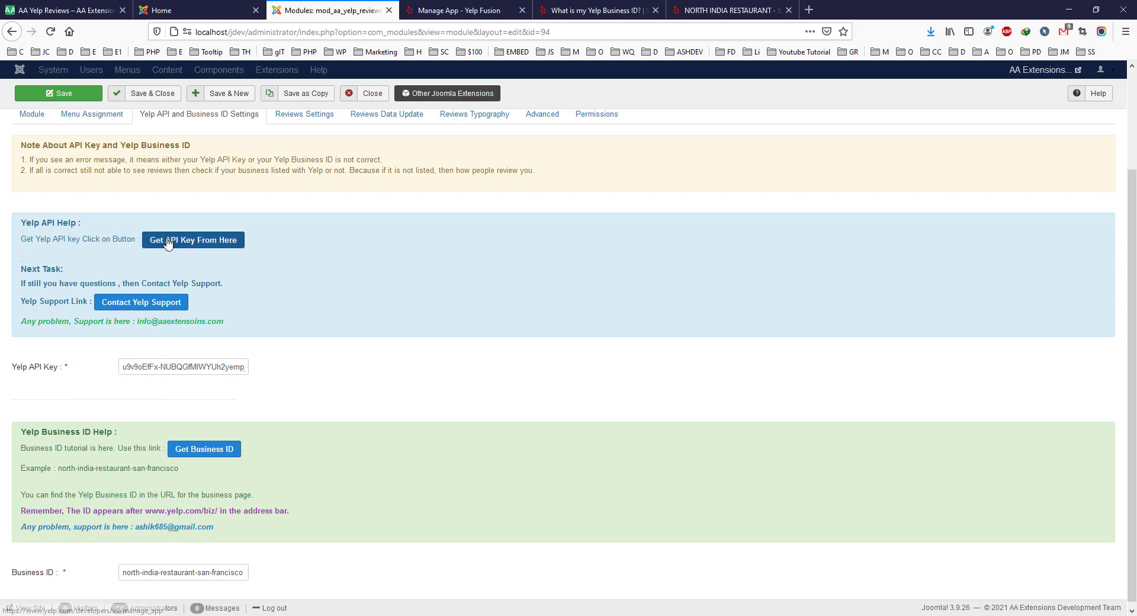
left_click(196, 243)
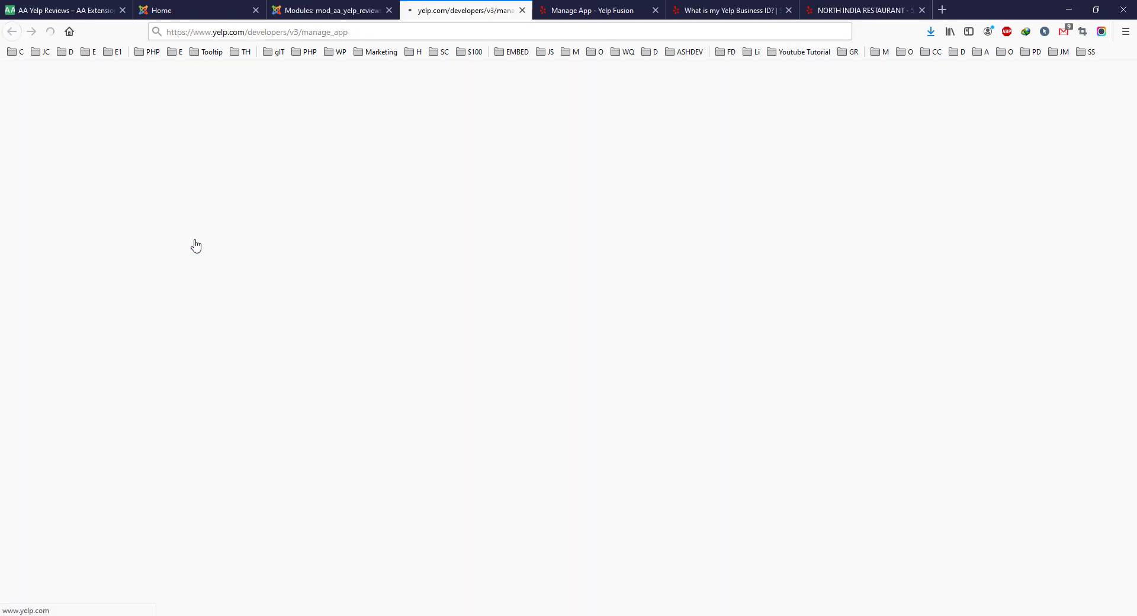
left_click(655, 10)
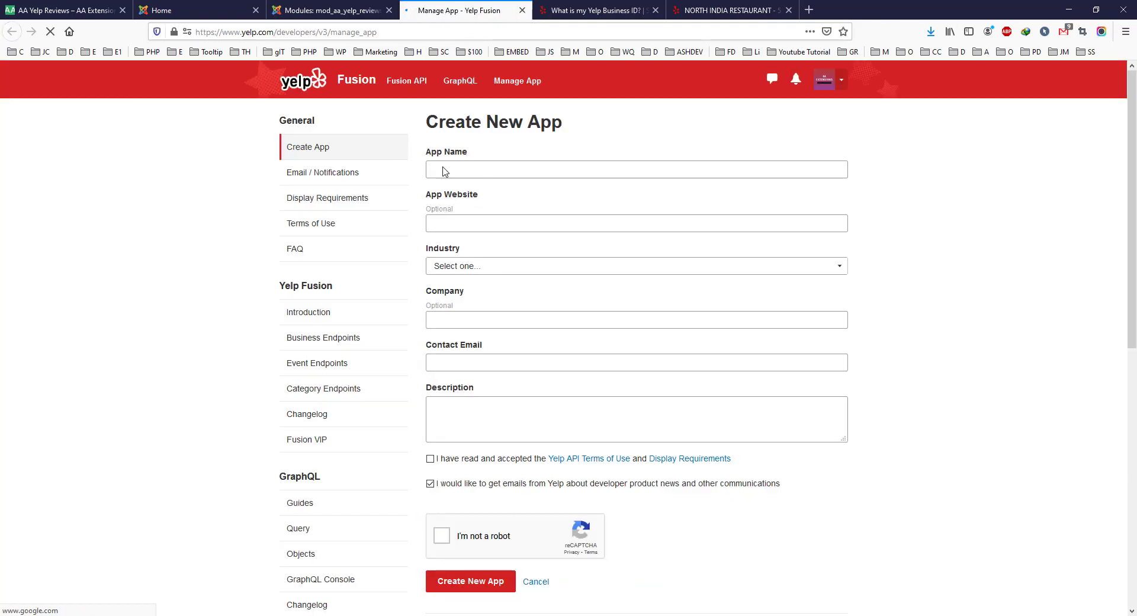
Fill in the new Yelp app's details with the name Yelp Review Widget, the Business industry and the contact email.
left_click(454, 165)
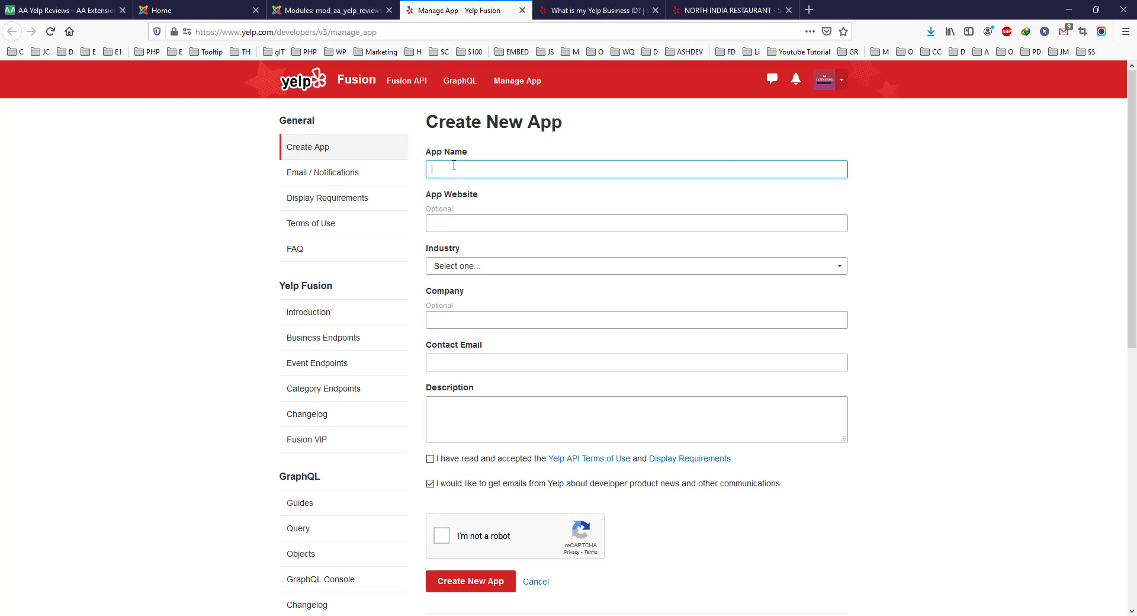
type("Yel")
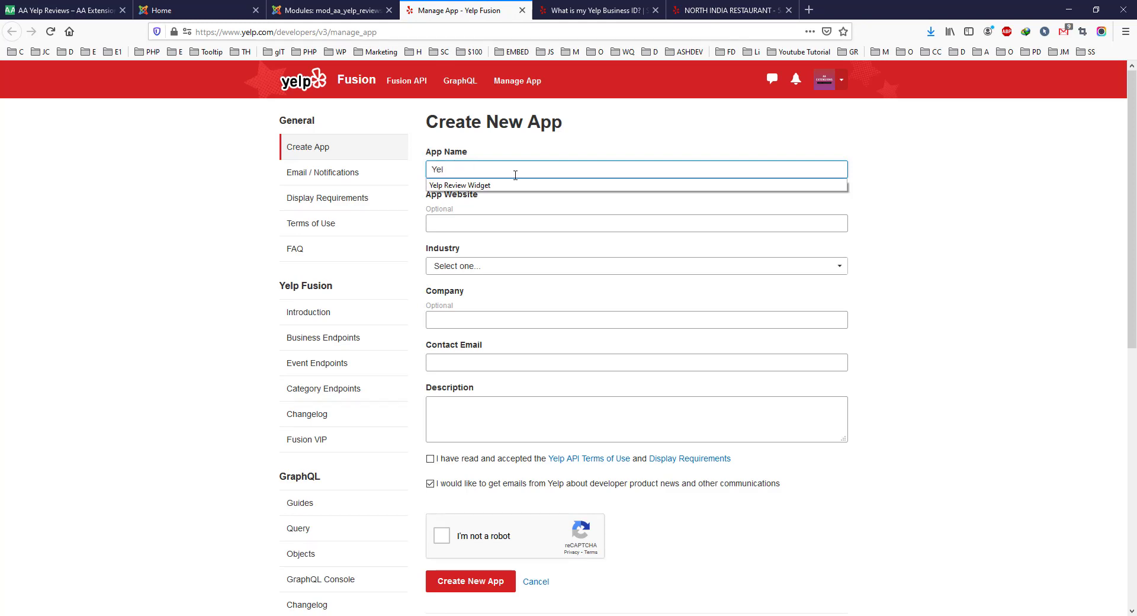
left_click(513, 185)
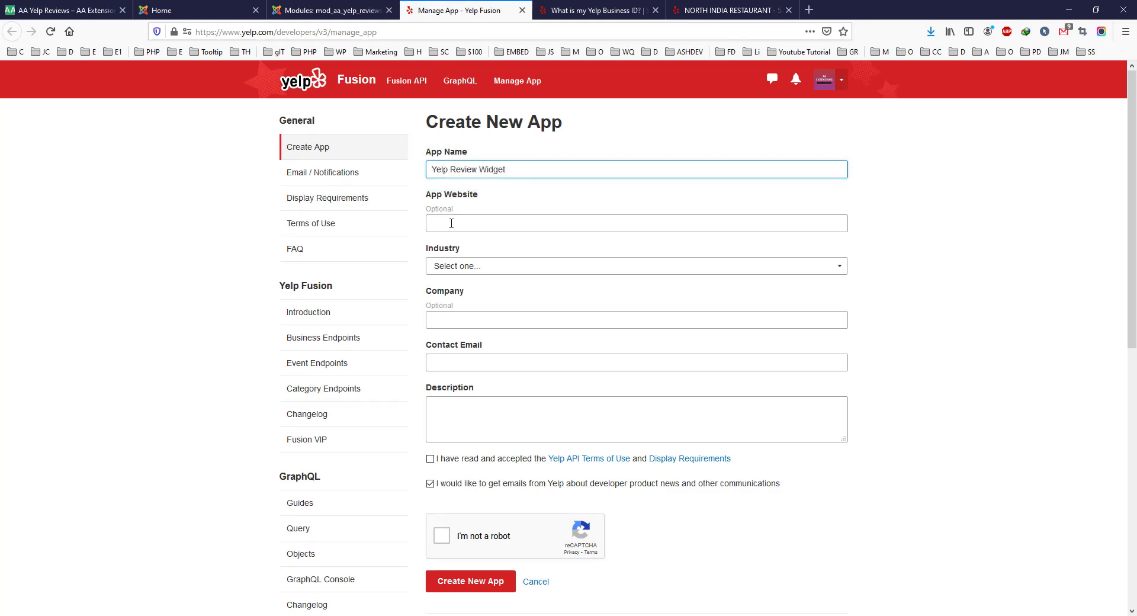
left_click(487, 266)
left_click(476, 315)
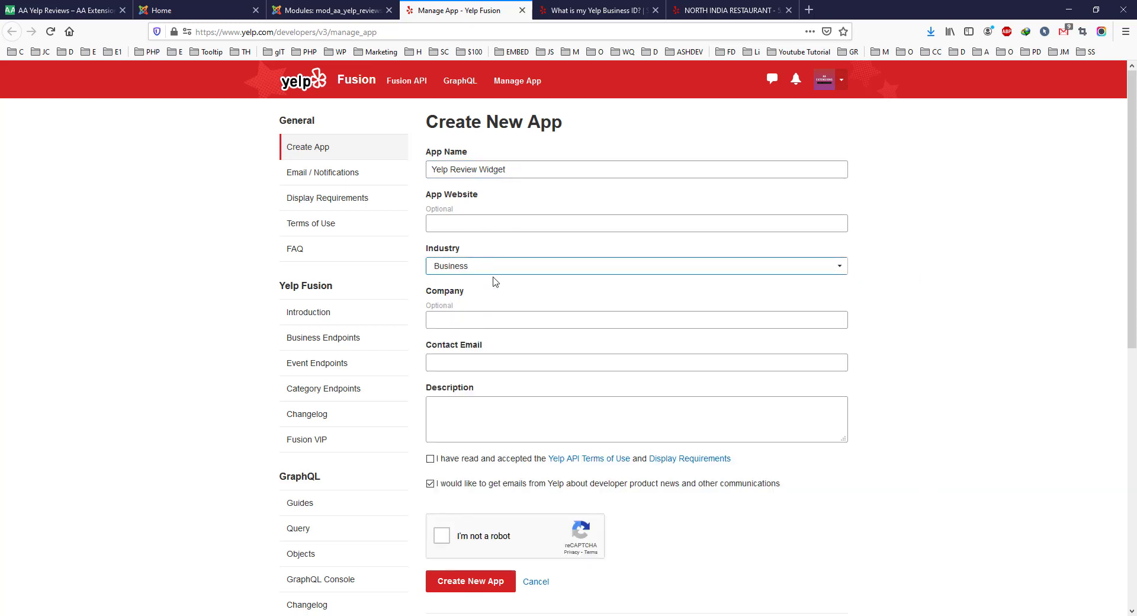
left_click(459, 367)
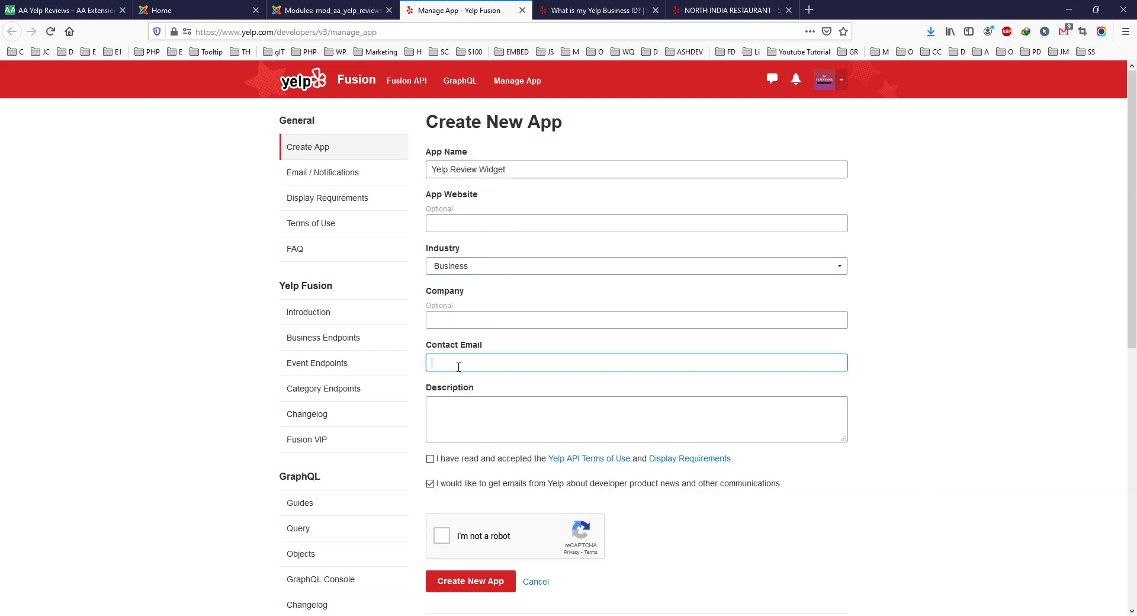
left_click(441, 374)
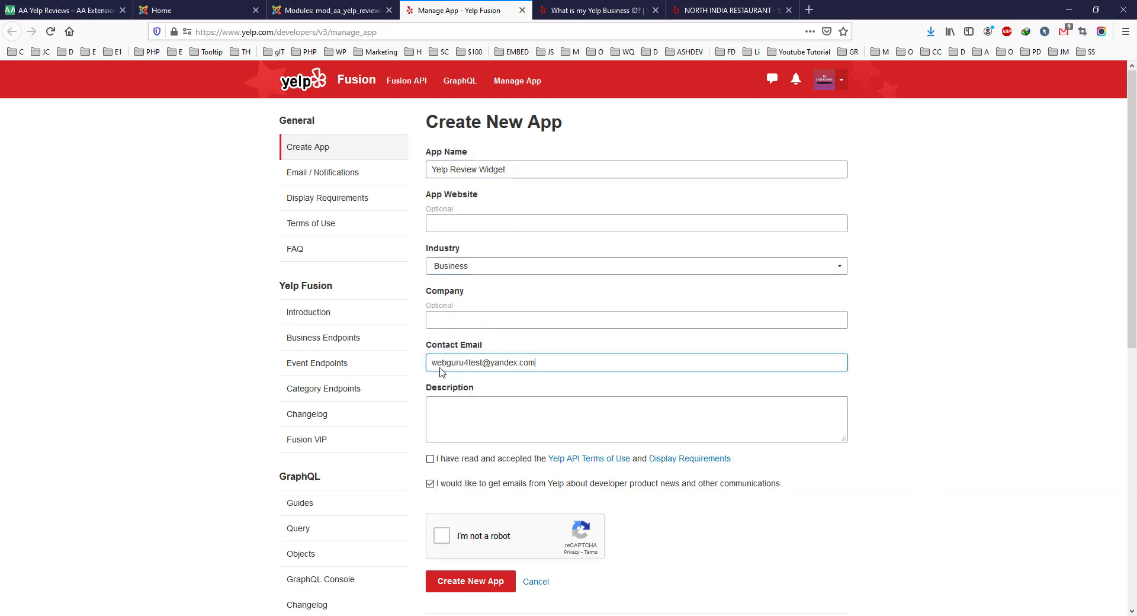
Accept the Yelp API Terms of Use and Display Requirements and complete the robot check.
left_click(503, 412)
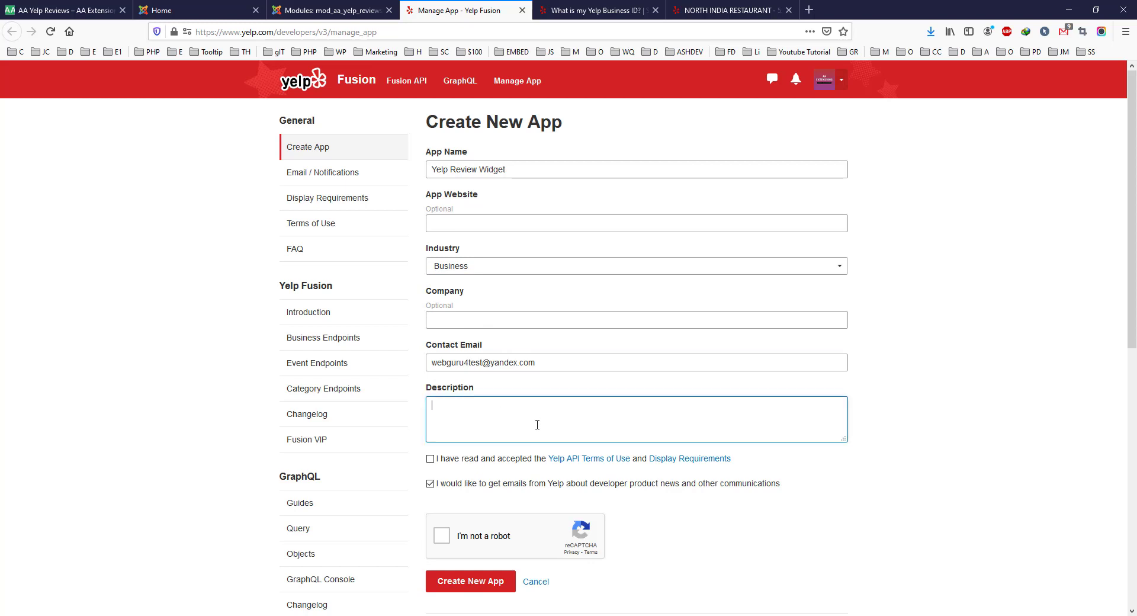
left_click(468, 460)
scroll(525, 472, "down", 2)
left_click(507, 481)
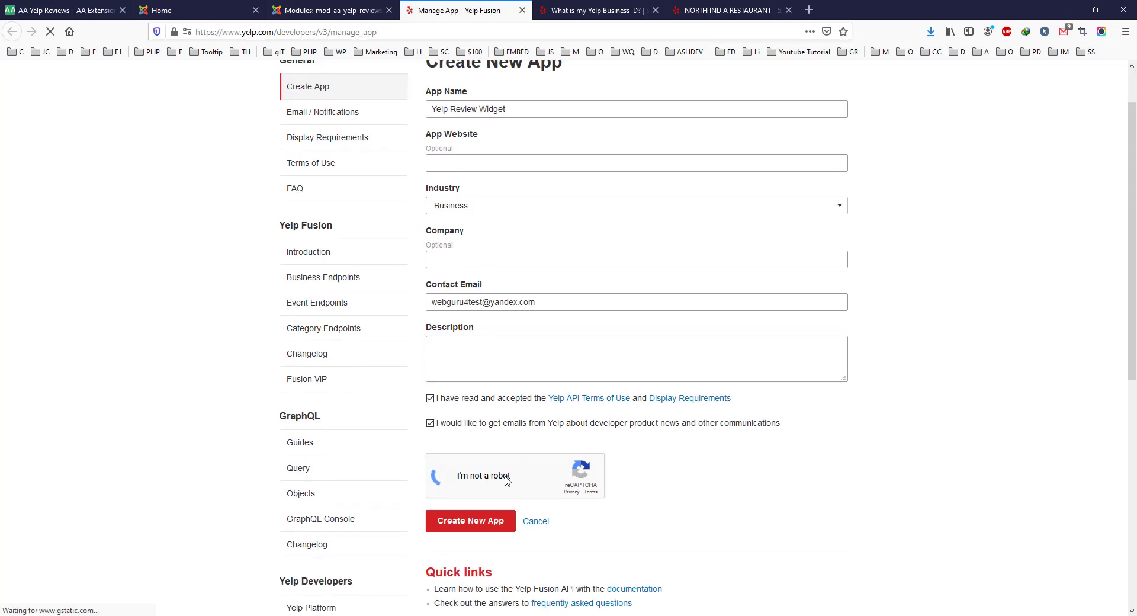
Describe the app as "This will show Yelp Reviews on Website" and create it.
left_click(481, 525)
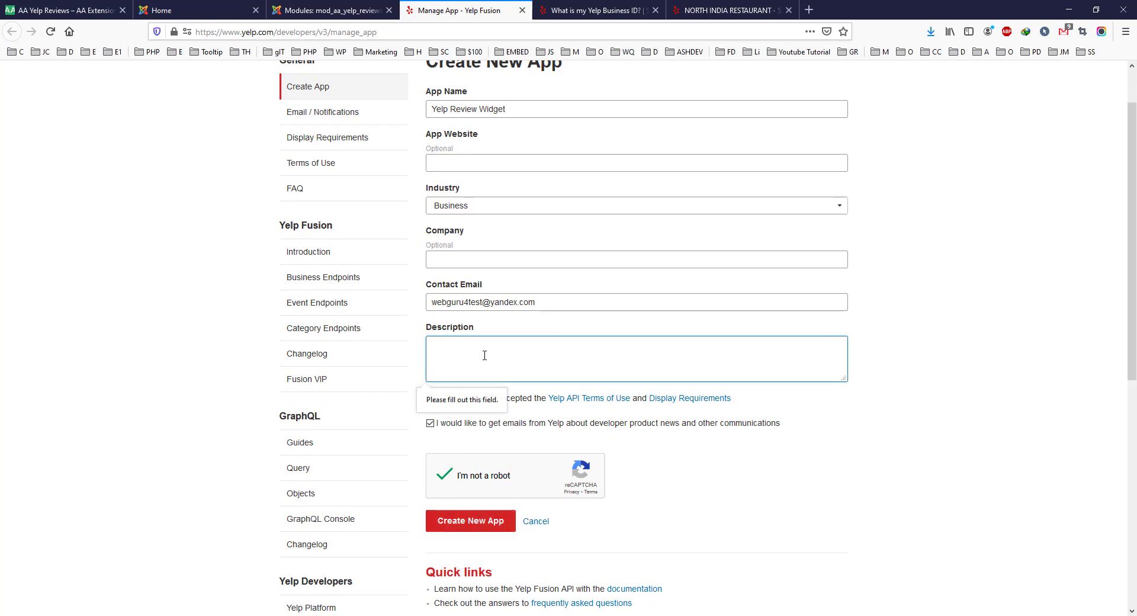
type("Th")
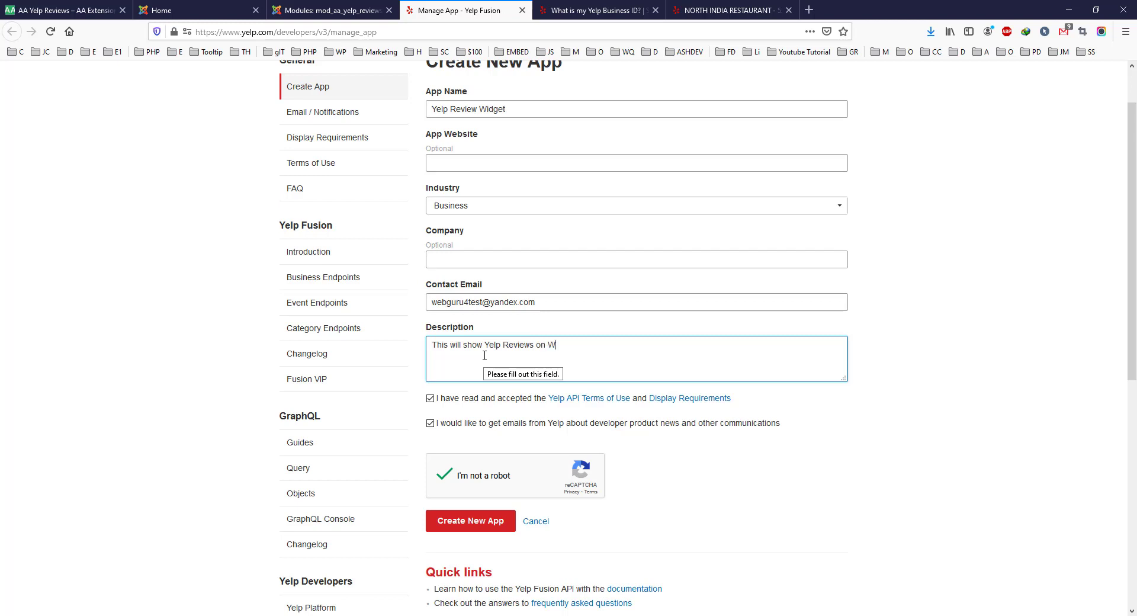
left_click(854, 428)
scroll(852, 428, "up", 2)
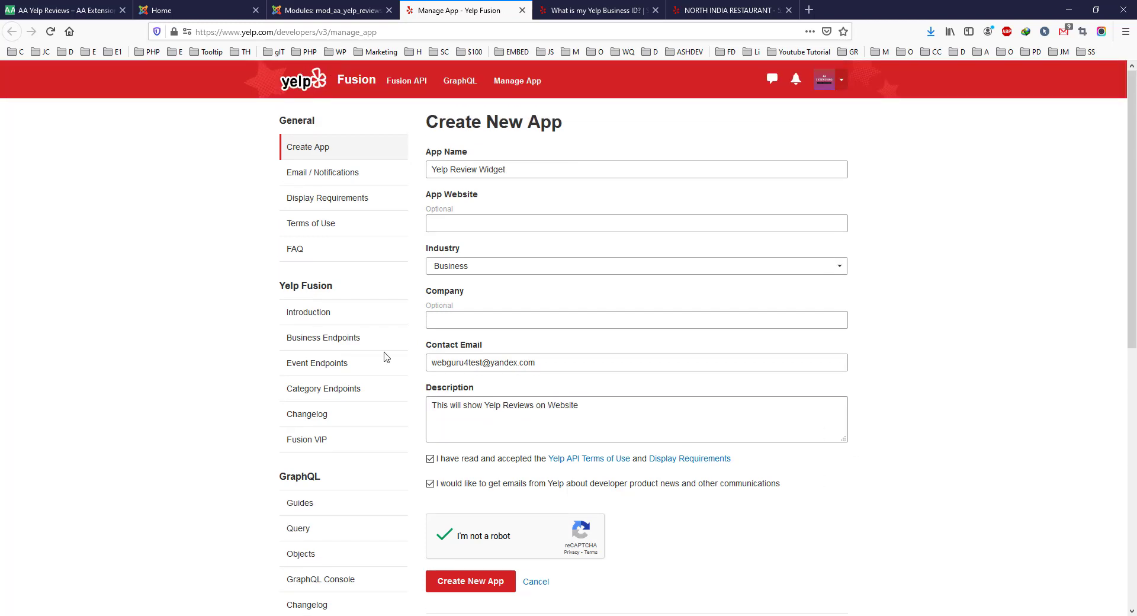
left_click(467, 581)
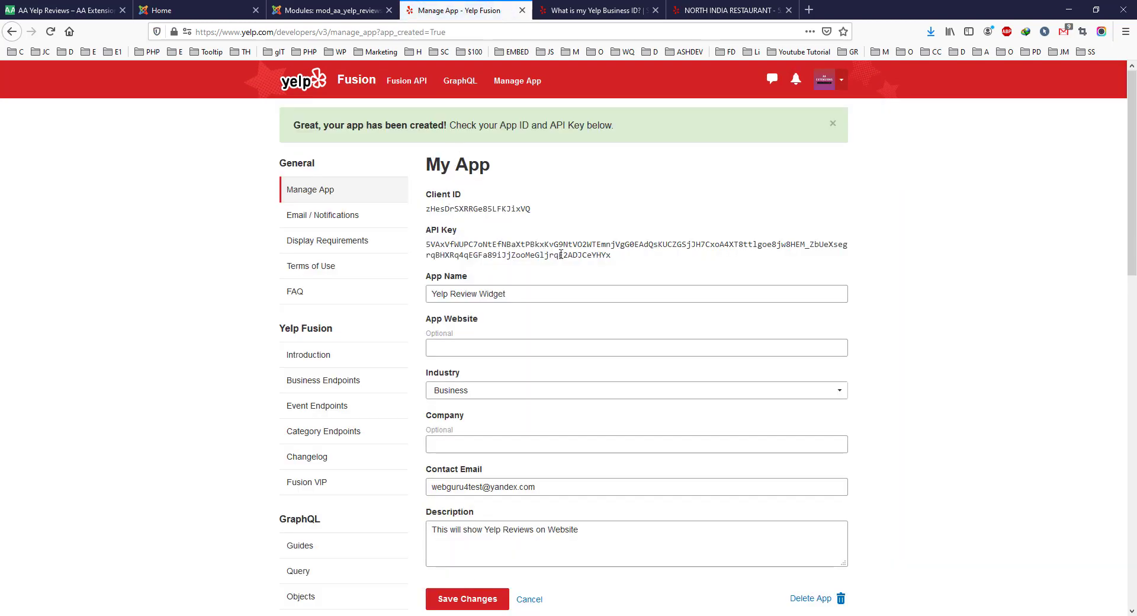
Copy the new app's API key and paste it over the existing Yelp API Key in the module settings.
left_click_drag(622, 256, 433, 244)
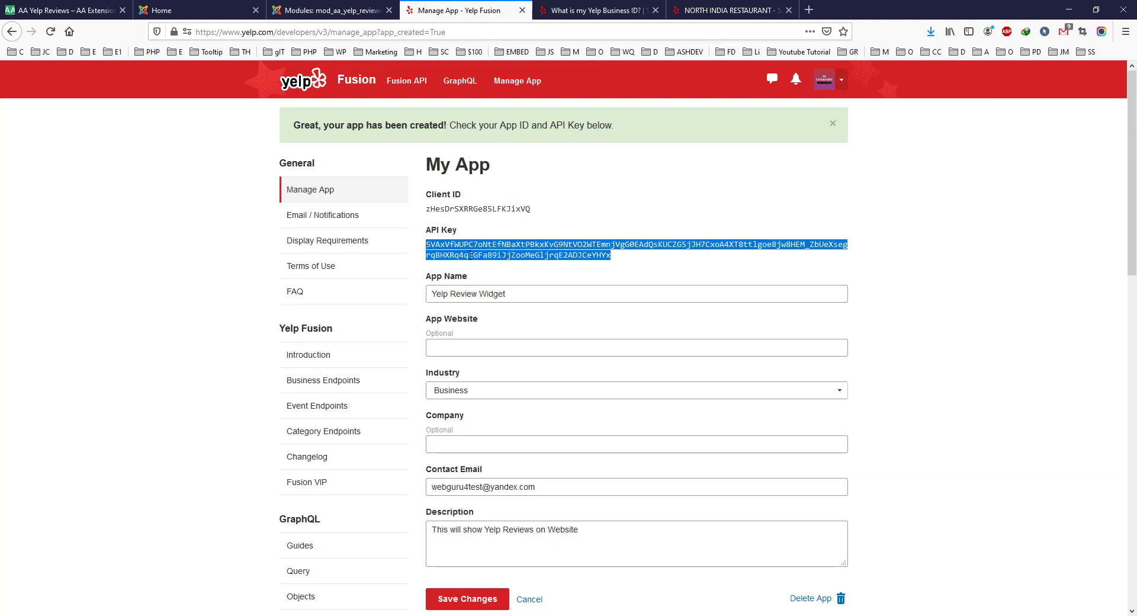
left_click(329, 10)
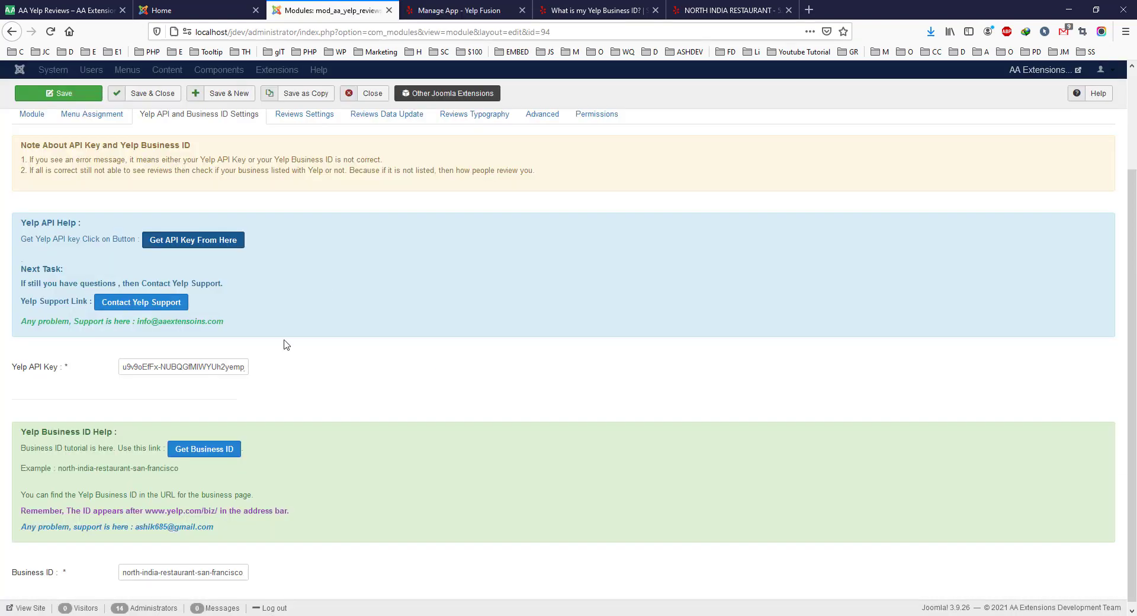
left_click_drag(123, 366, 593, 356)
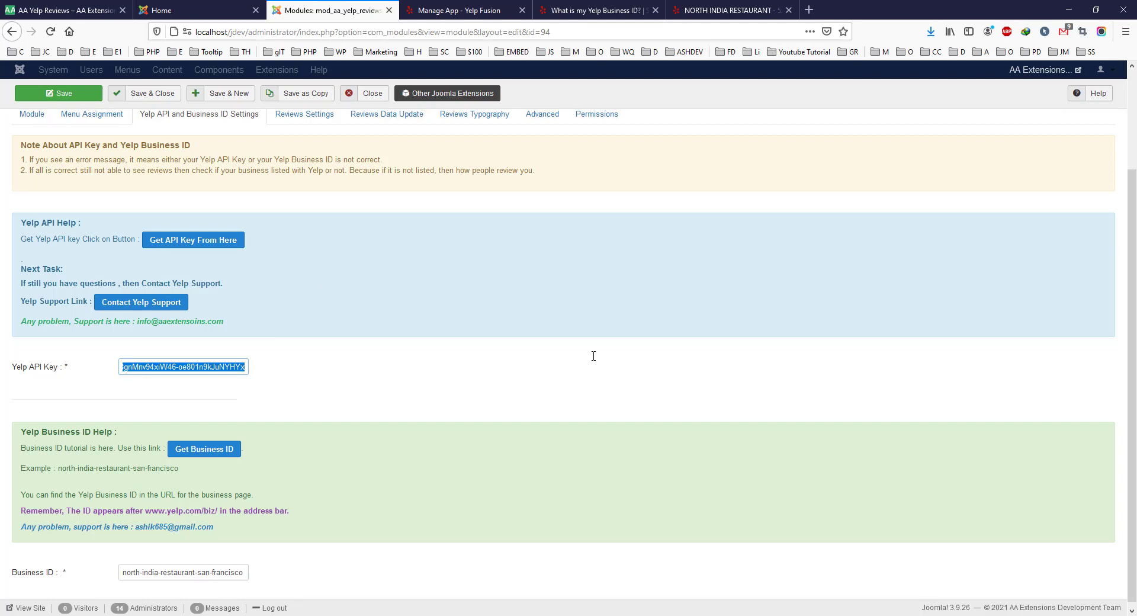
key("Delete")
key("ctrl+v")
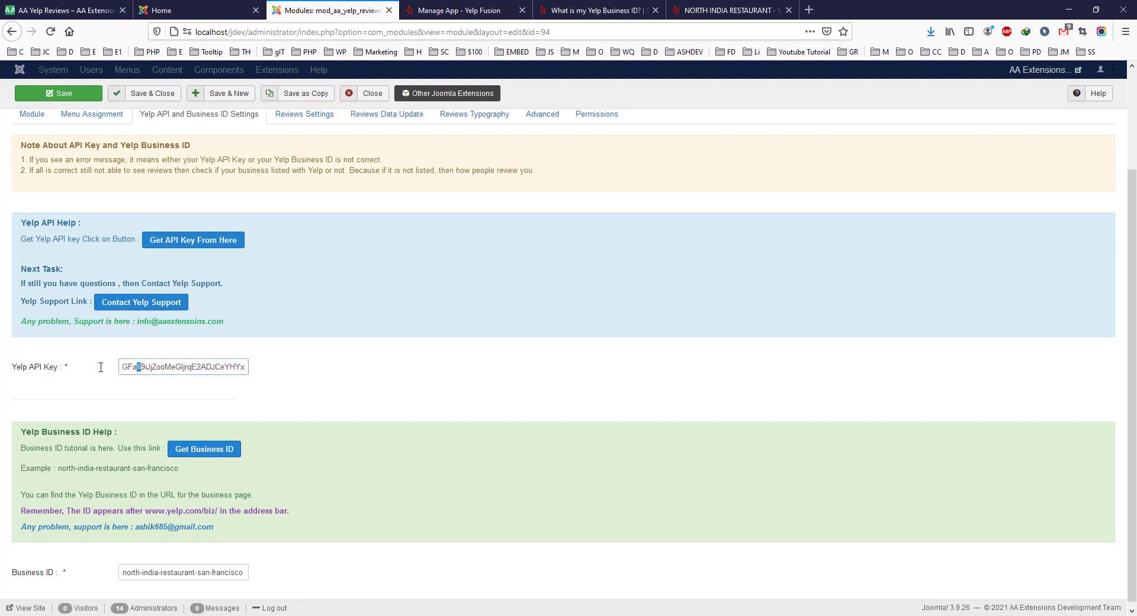
left_click_drag(101, 367, 83, 367)
left_click(162, 366)
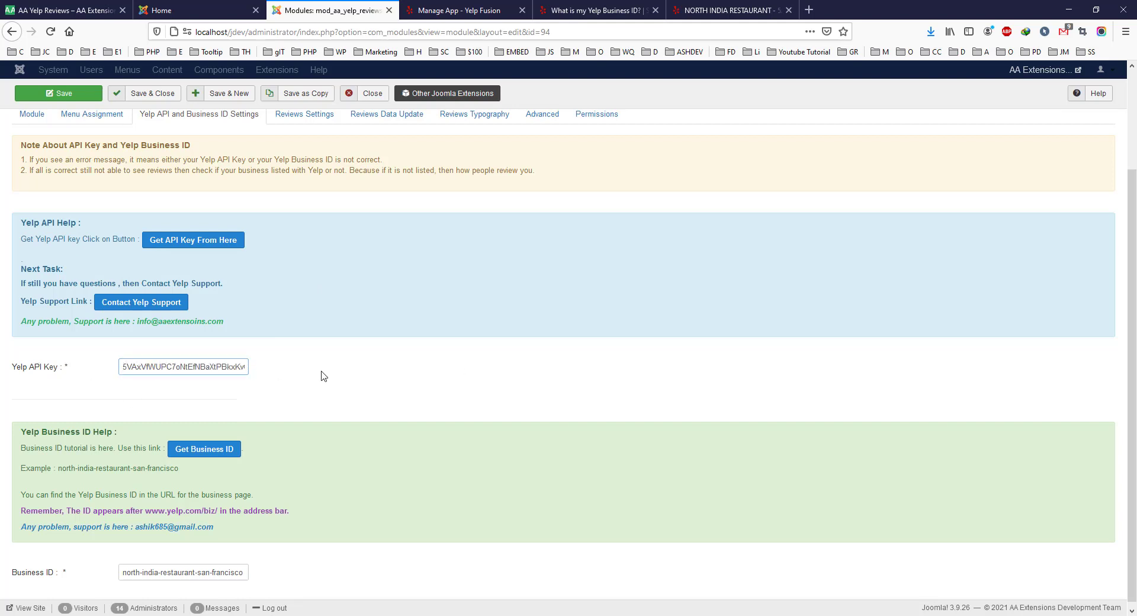
Open the Yelp Business ID help article and read where the ID appears in a business page's URL.
scroll(324, 376, "down", 1)
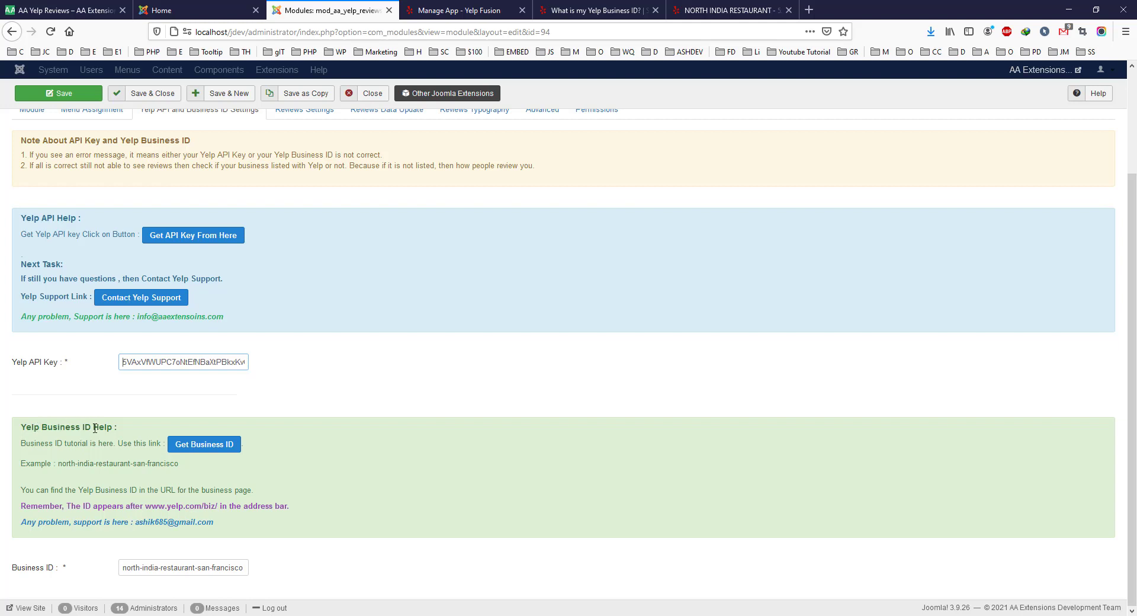
left_click(199, 448)
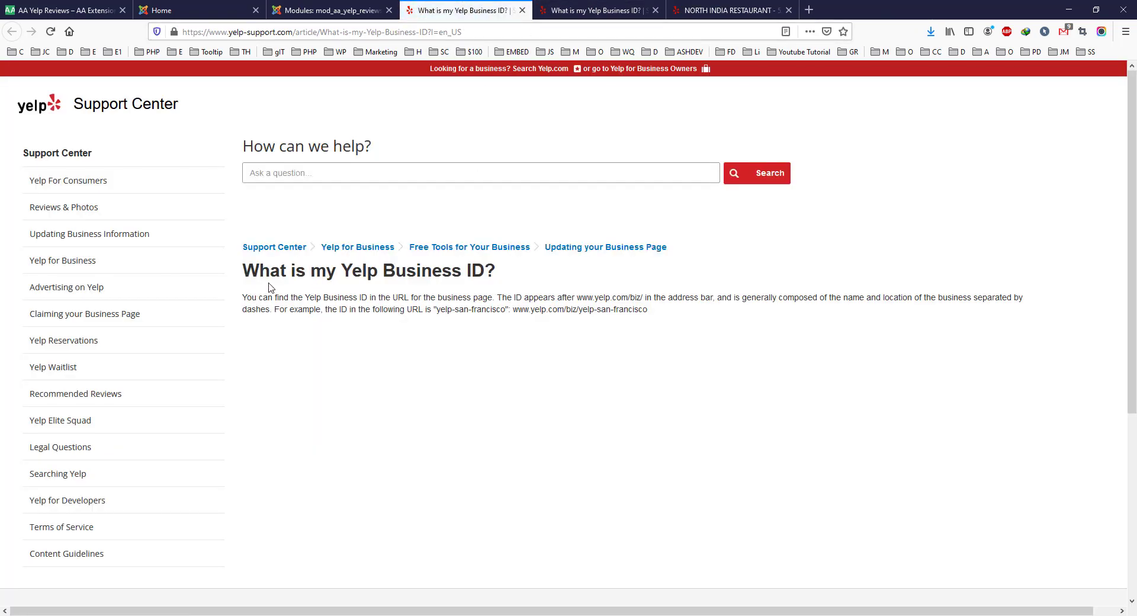
left_click_drag(247, 270, 505, 270)
left_click(255, 307)
left_click_drag(632, 298, 575, 298)
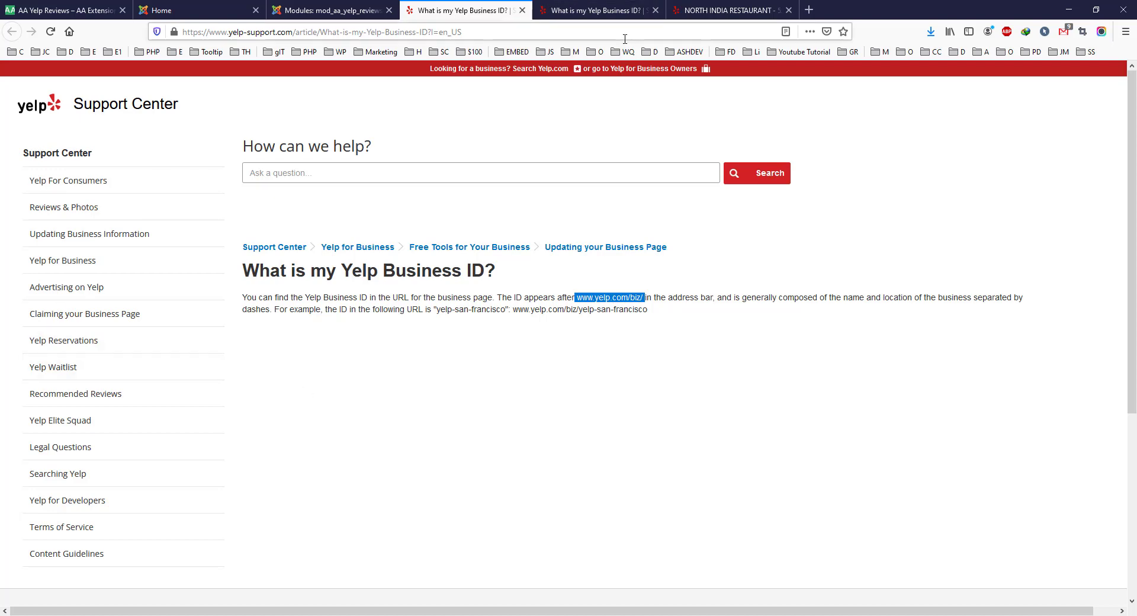
Close the duplicate help article and copy the ID north-india-restaurant-san-francisco from the North India Restaurant page's URL.
left_click(656, 10)
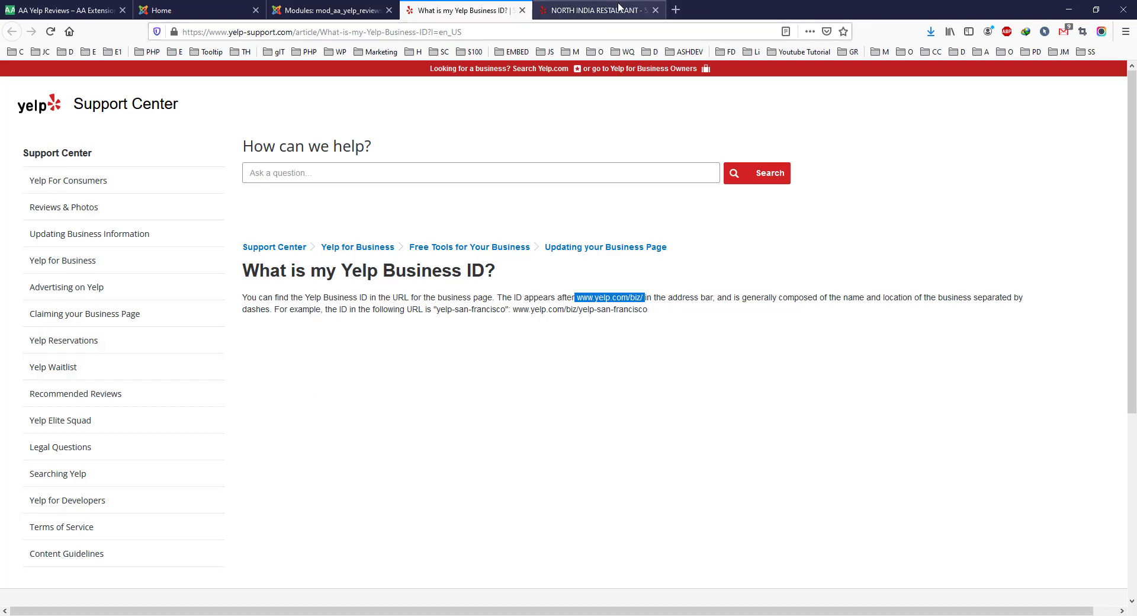
left_click(618, 7)
left_click(205, 31)
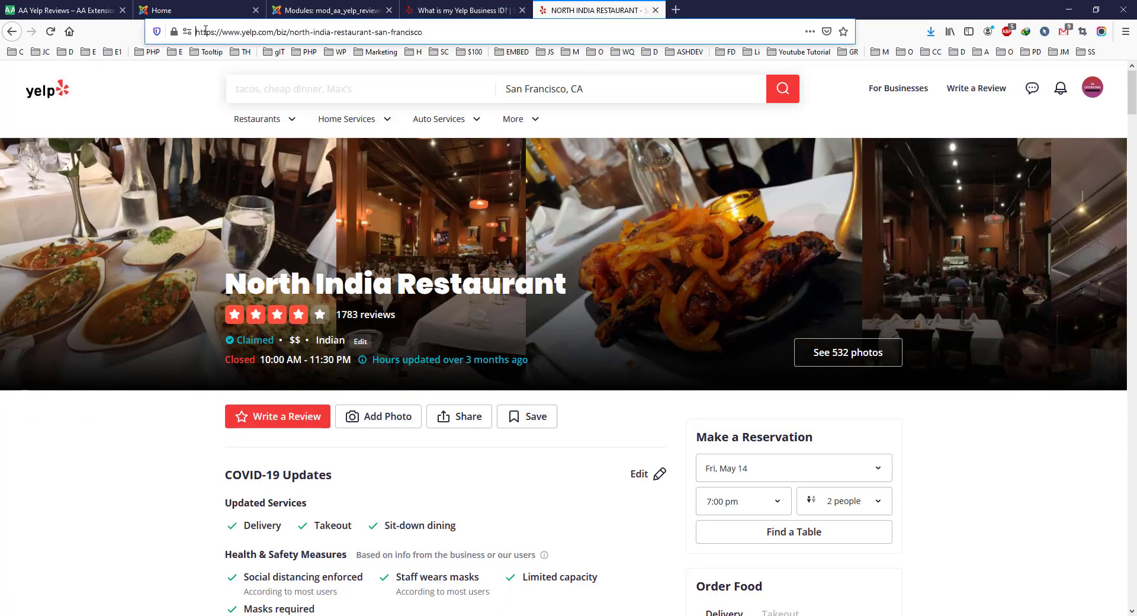
left_click_drag(196, 32, 288, 31)
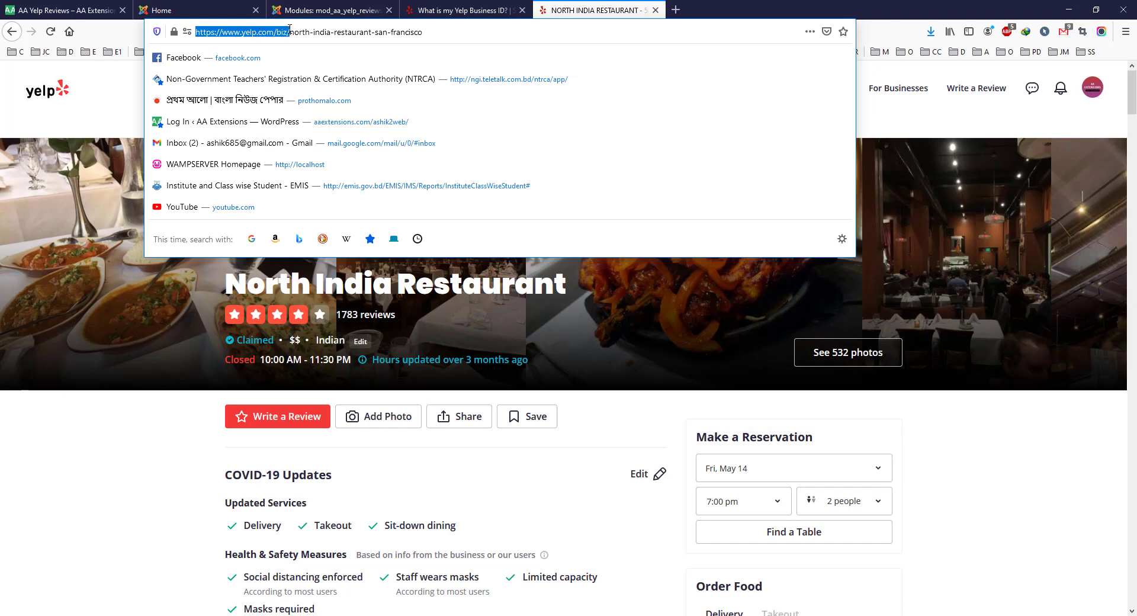
left_click(305, 30)
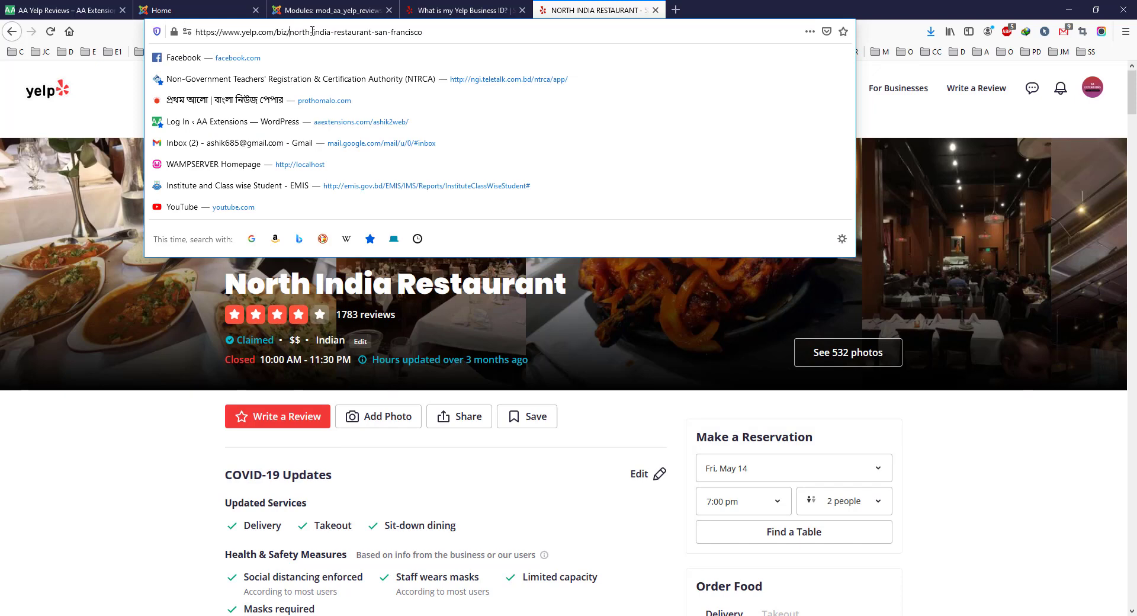
left_click_drag(290, 31, 471, 31)
key("ctrl+c")
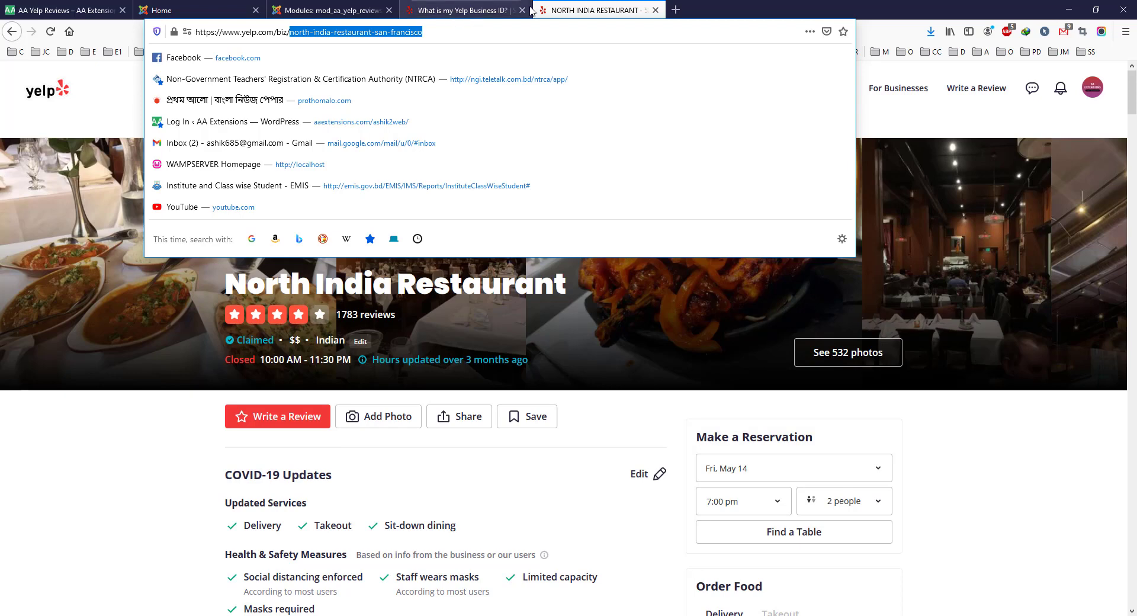
Replace the module's Business ID with the copied north-india-restaurant-san-francisco.
left_click(335, 6)
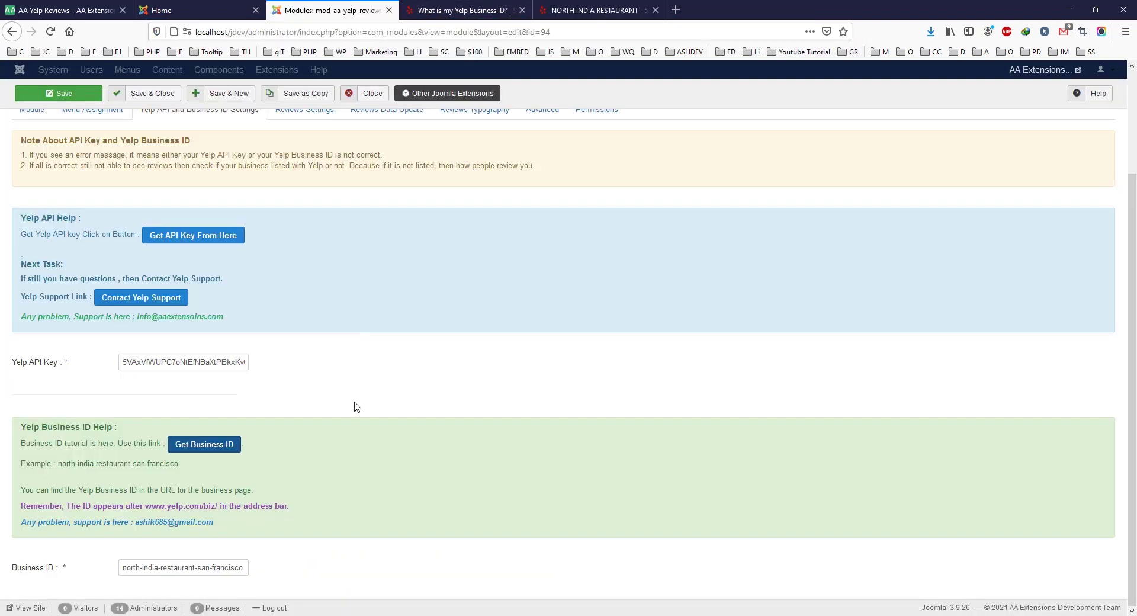
left_click_drag(121, 563, 388, 558)
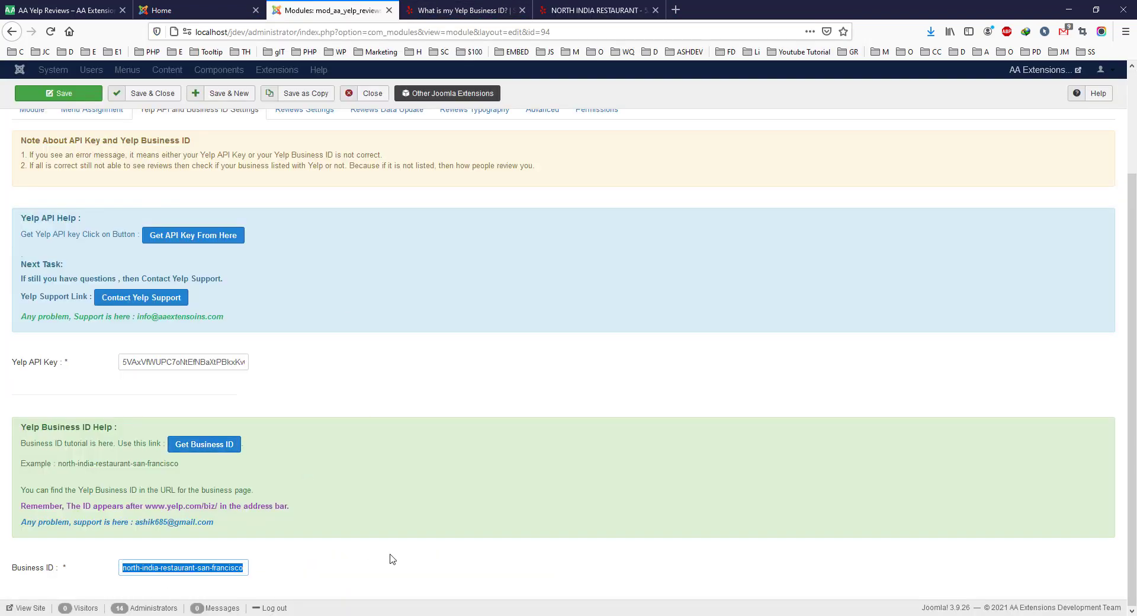
key("ctrl+v")
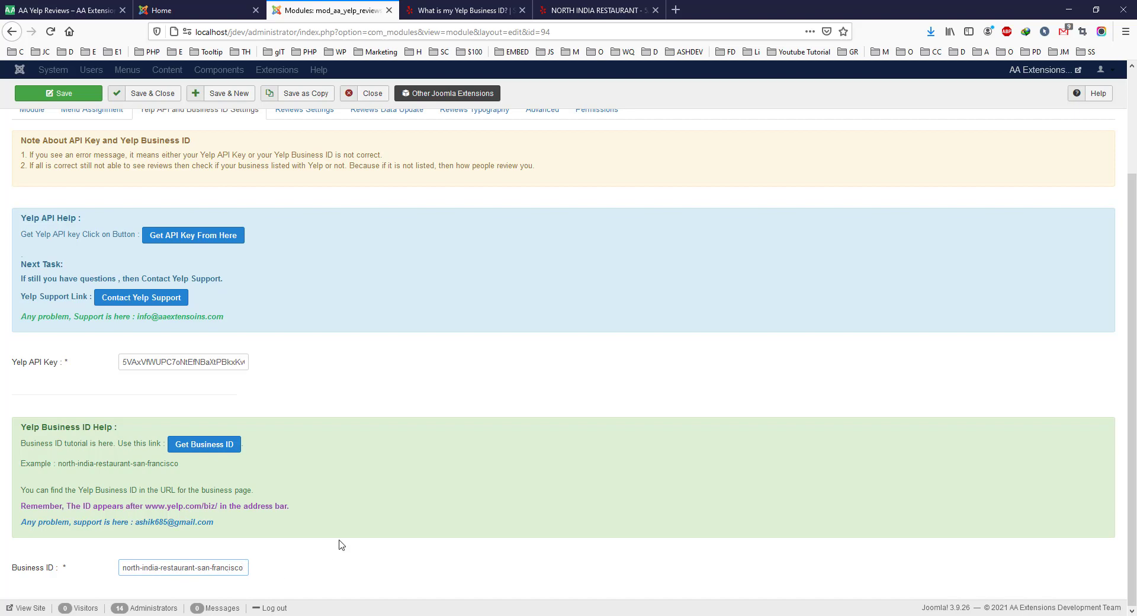
scroll(341, 544, "up", 2)
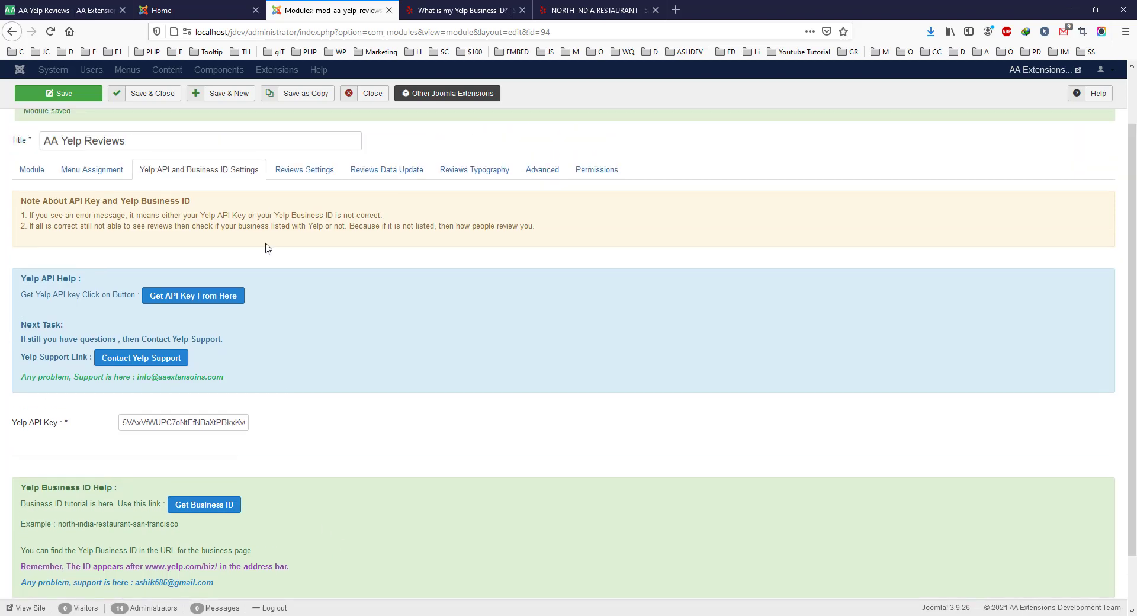
Examine the theme, language code, total number of reviews and minimum rating choices in the module's Reviews Settings.
left_click(295, 171)
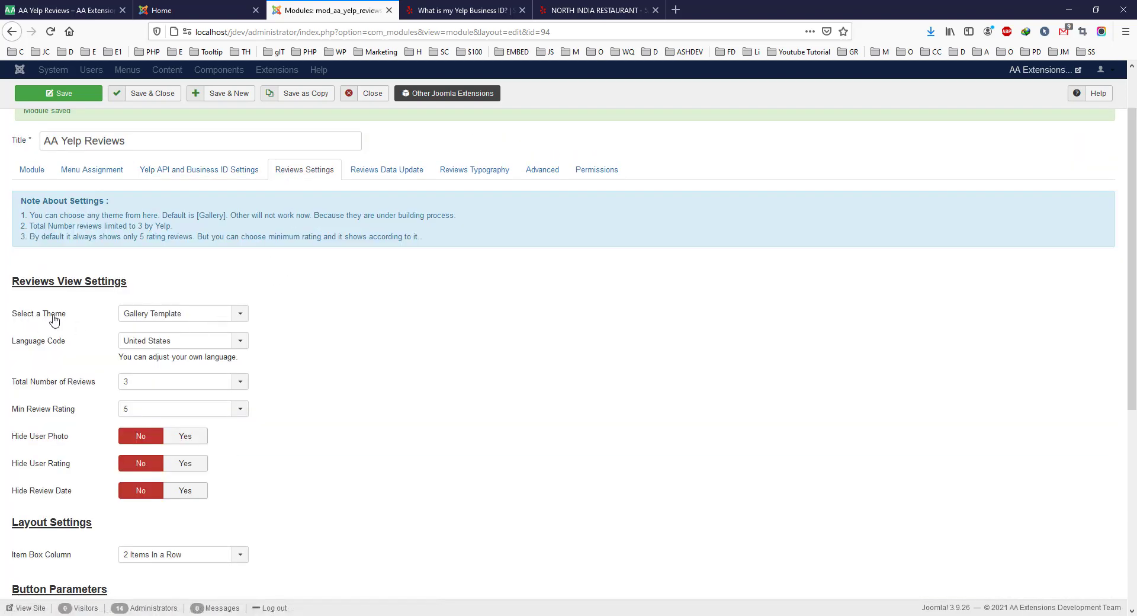
left_click(175, 315)
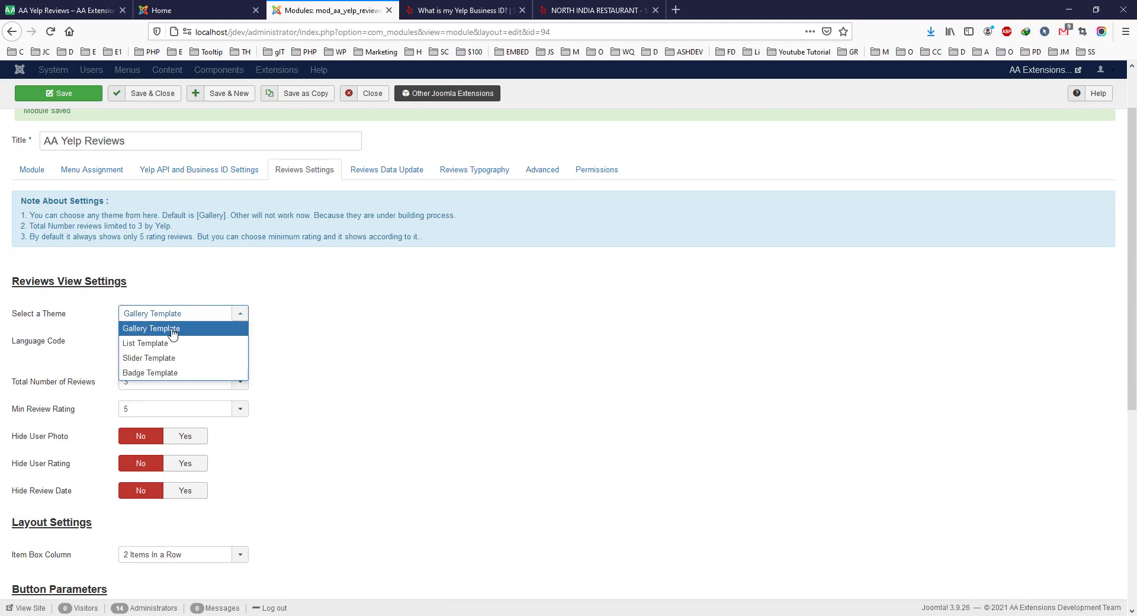
left_click(173, 334)
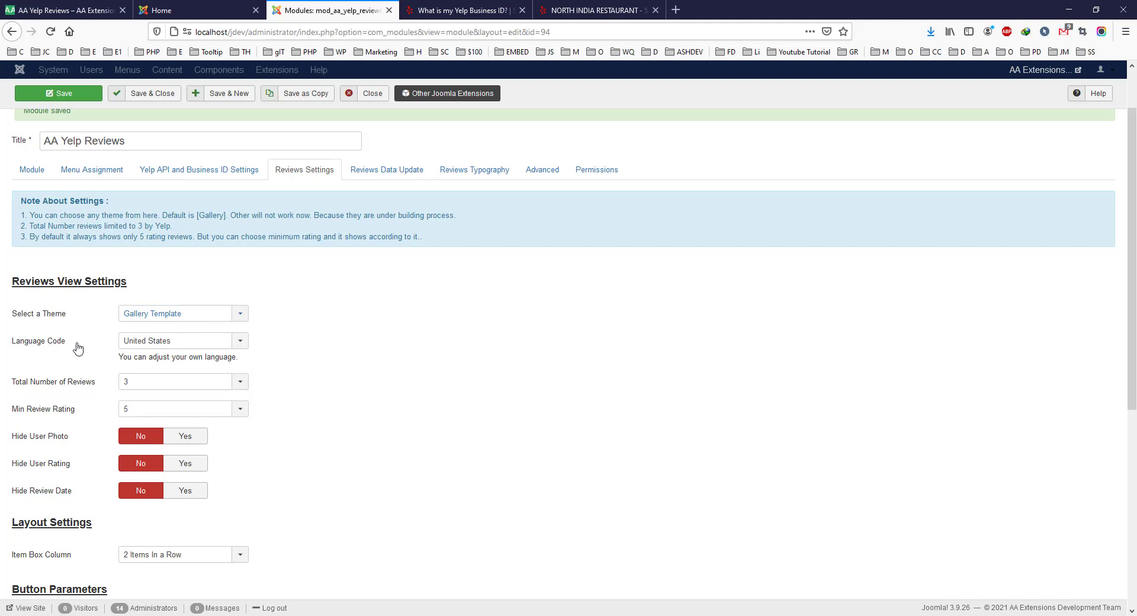
left_click(160, 344)
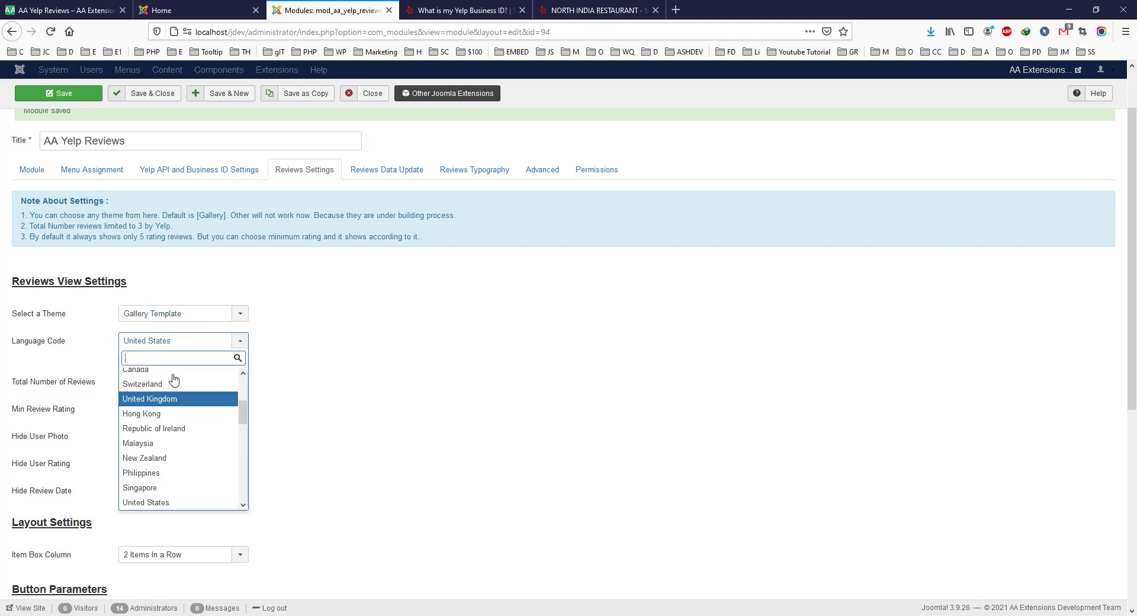
left_click(324, 402)
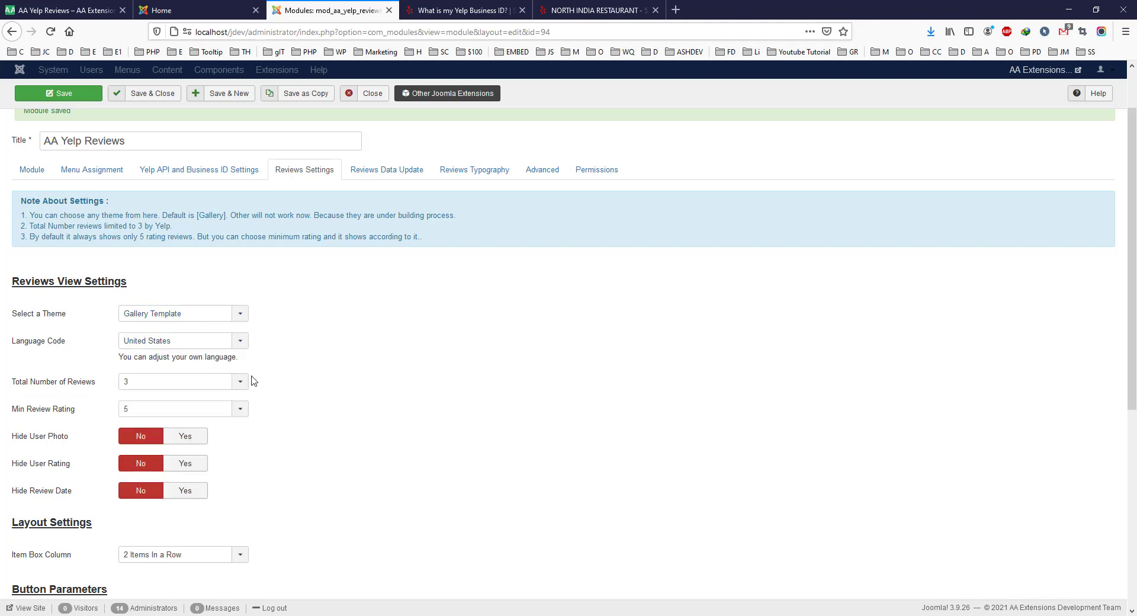
left_click(161, 387)
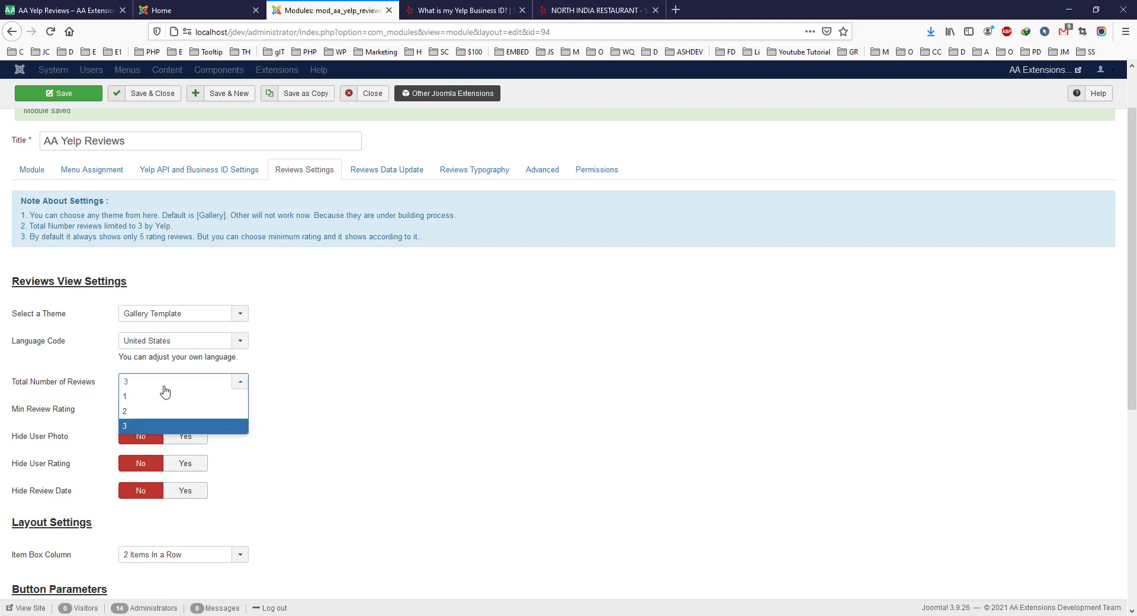
left_click(161, 428)
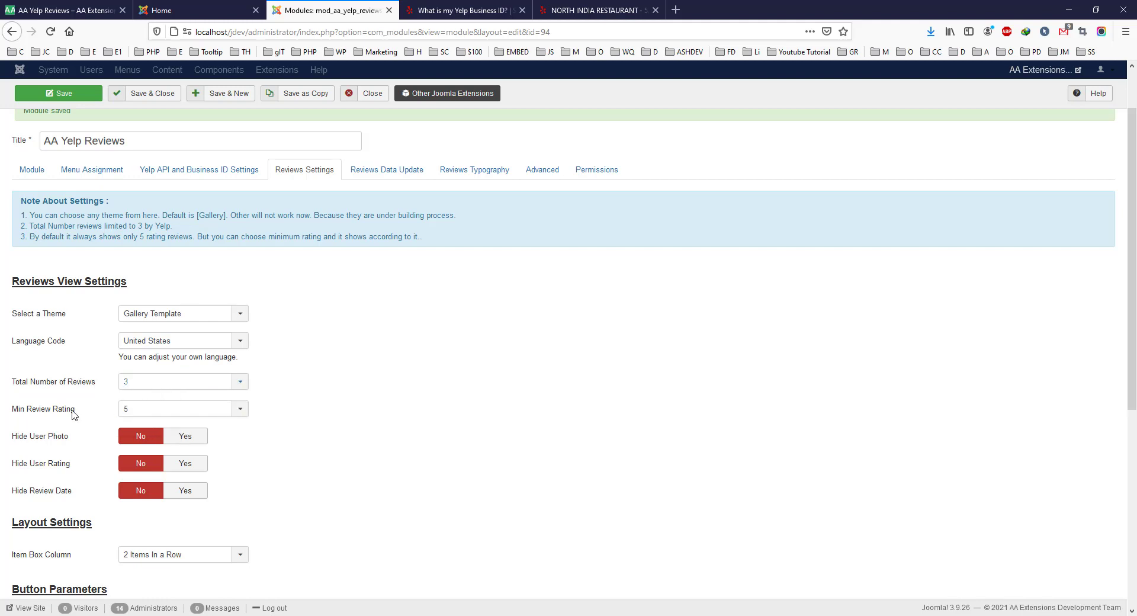
mouse_move(83, 417)
left_click(157, 411)
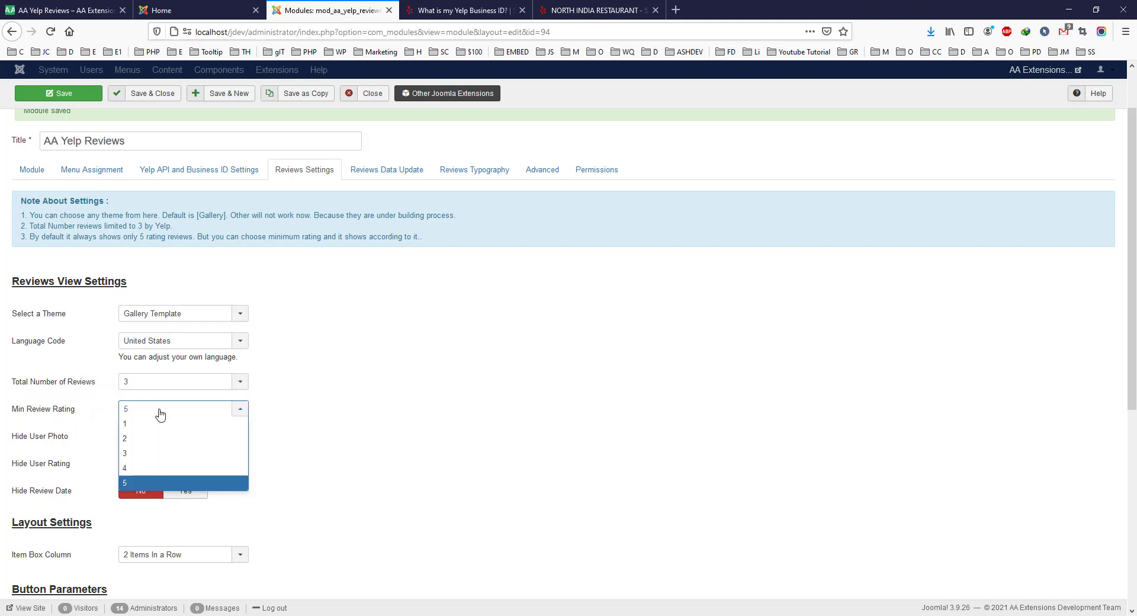
left_click(153, 484)
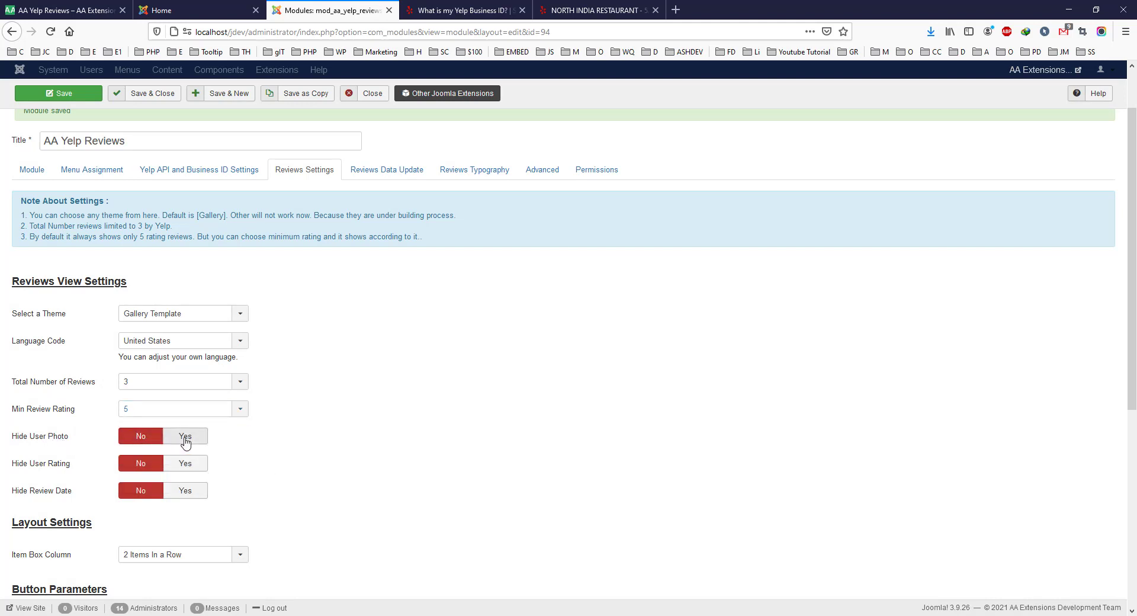
Examine the Item Box Column choices and the See All Reviews and Write a Review button parameters.
scroll(258, 481, "down", 2)
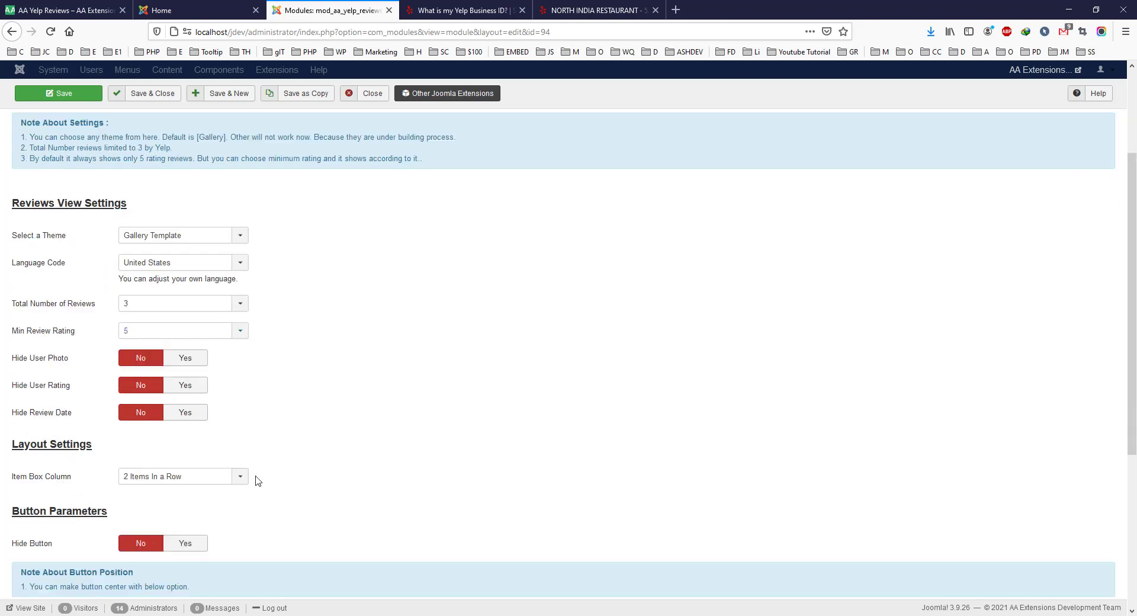
scroll(258, 481, "down", 1)
left_click(175, 434)
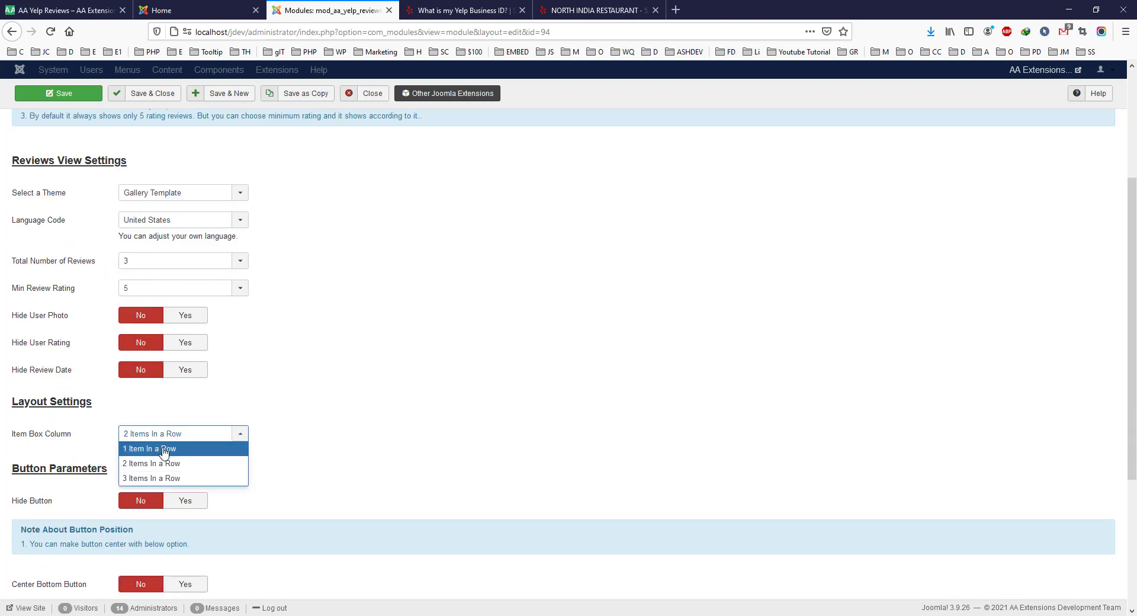
left_click(306, 433)
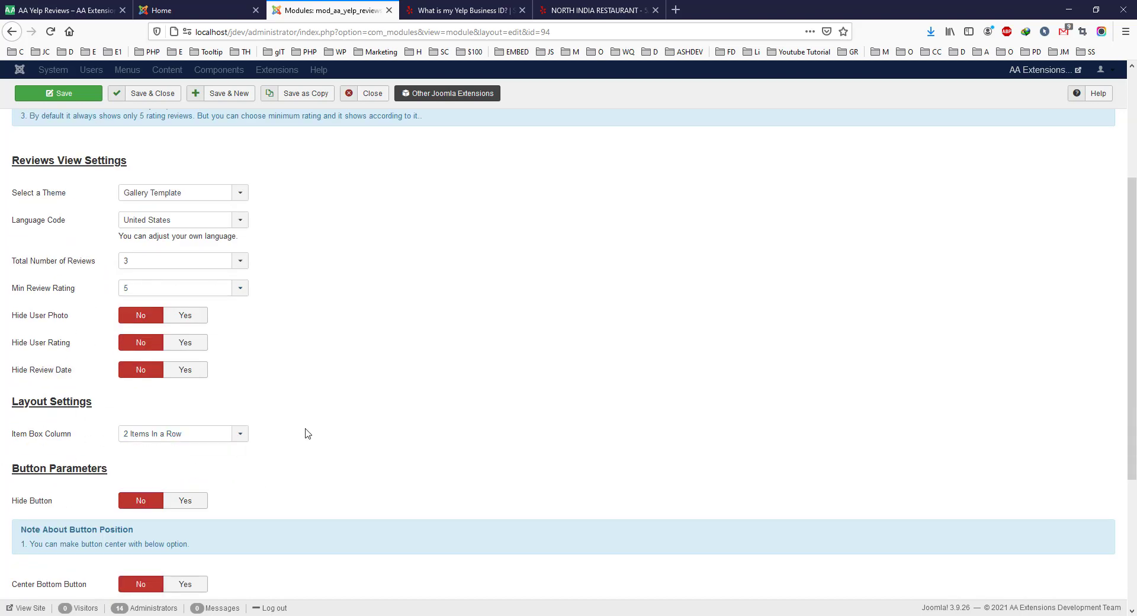
scroll(241, 489, "down", 3)
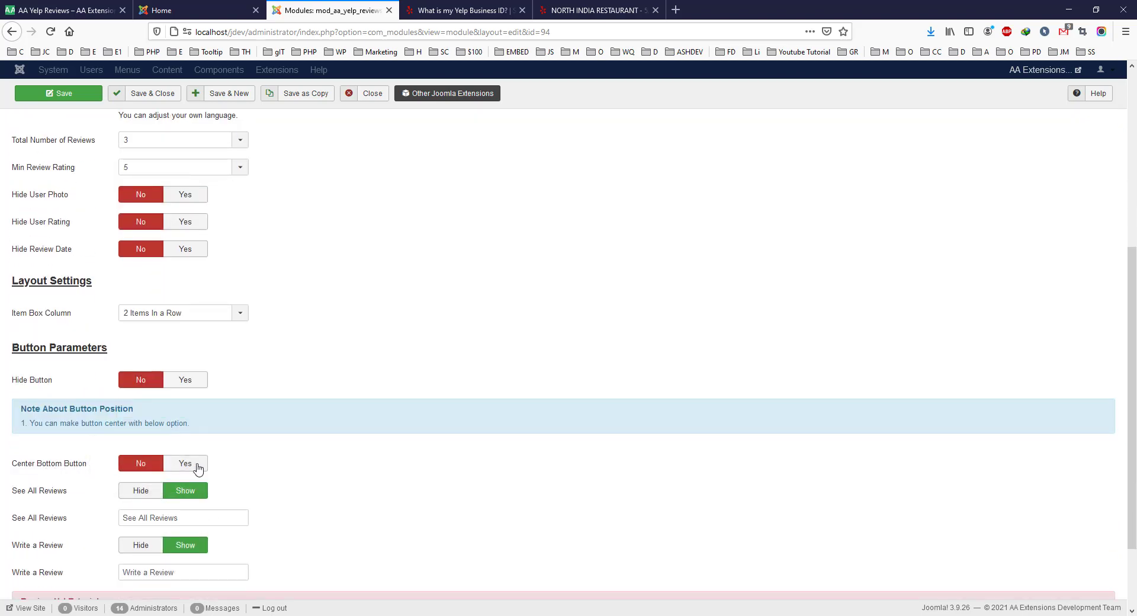
scroll(230, 469, "down", 2)
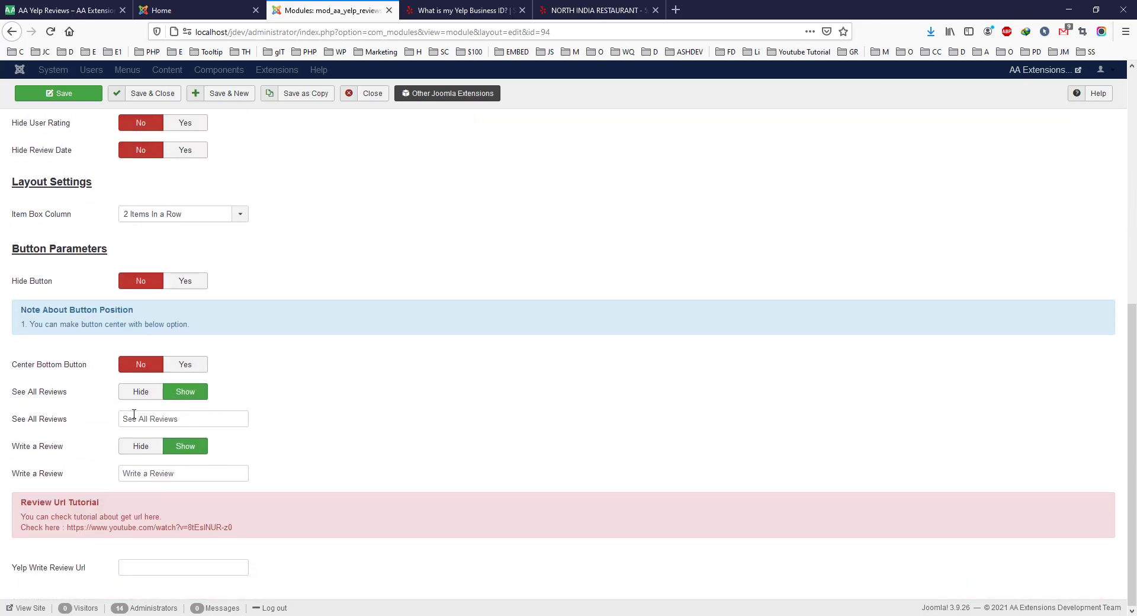
left_click_drag(183, 415, 101, 417)
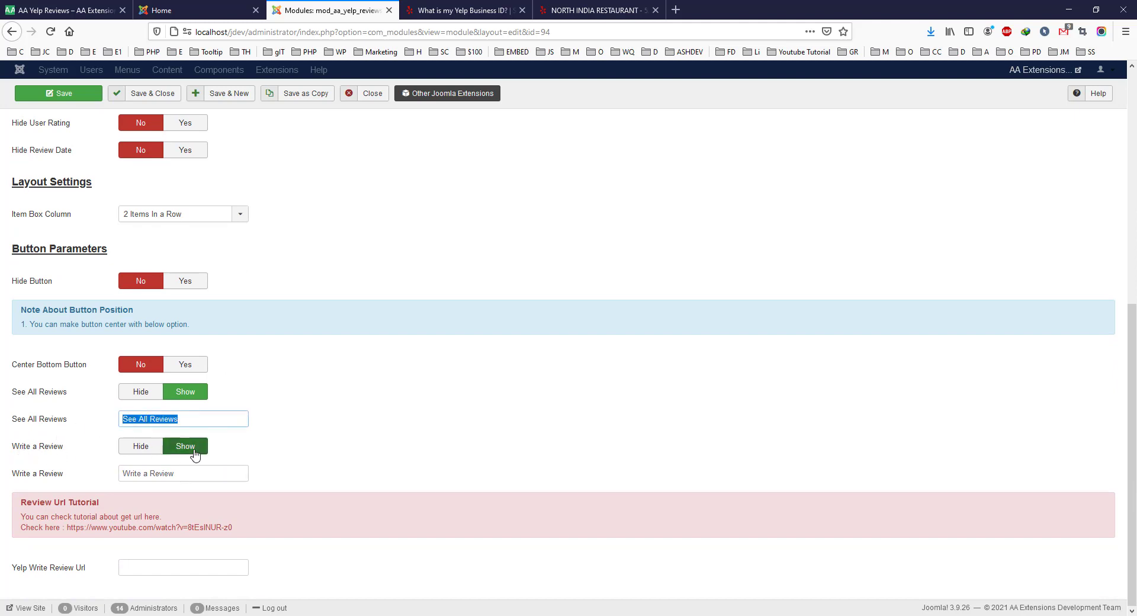
left_click_drag(182, 473, 135, 474)
left_click(299, 457)
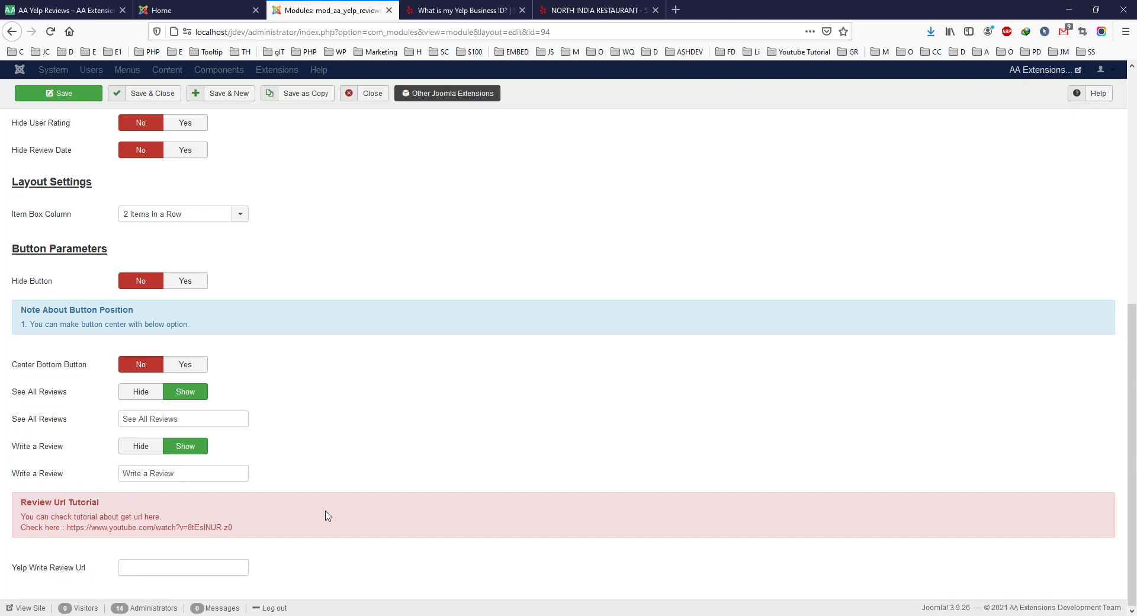
Set the Data Update Time to 0 seconds, save the module and reload the site's Home page.
scroll(332, 504, "up", 7)
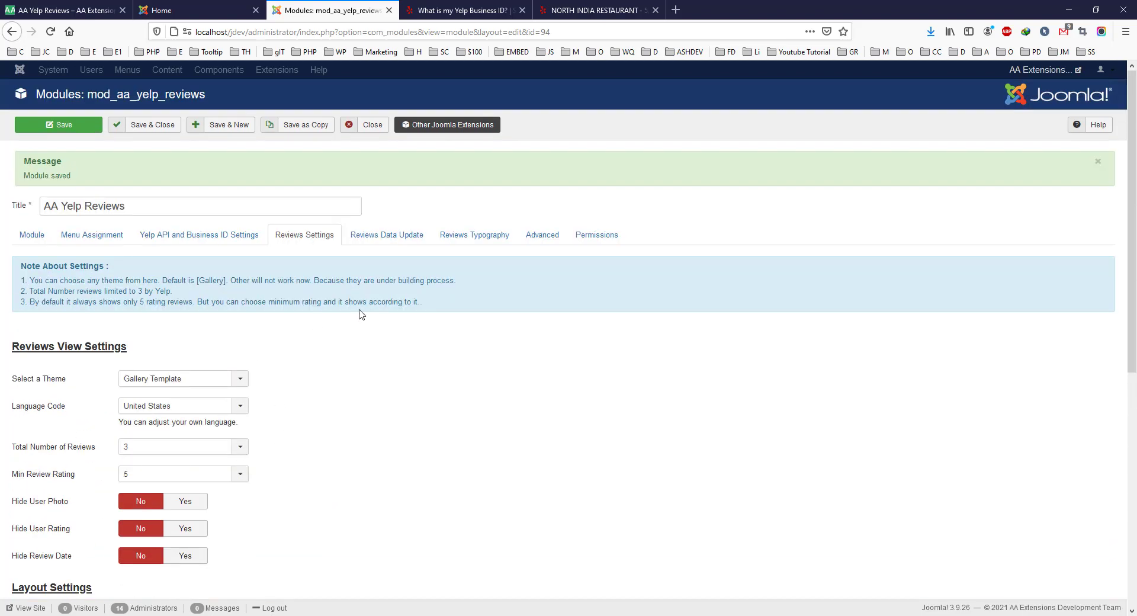
left_click(355, 235)
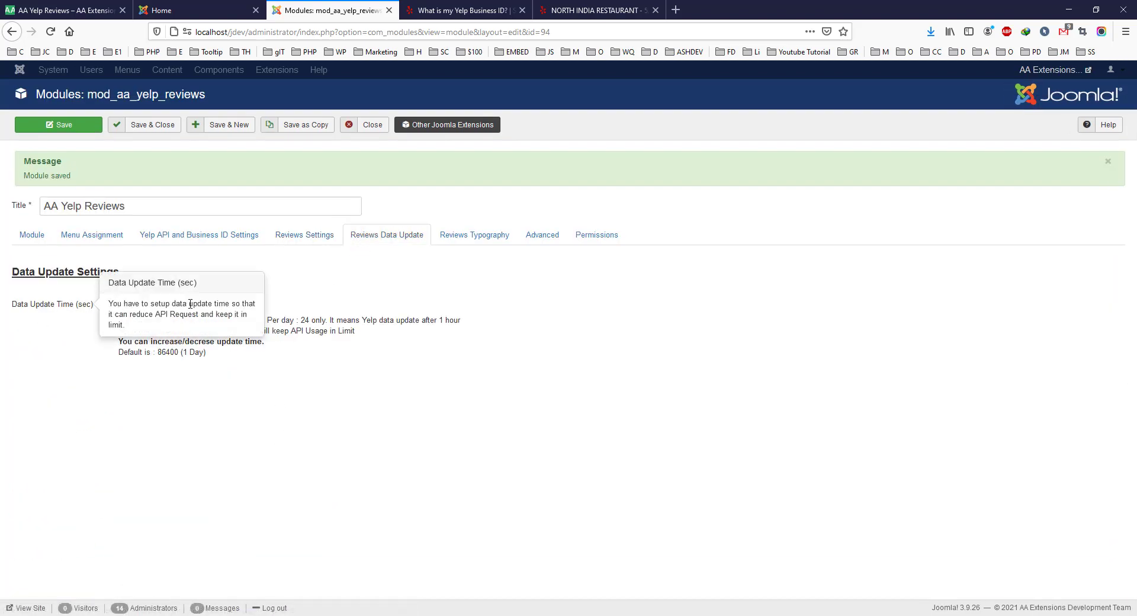
left_click(76, 303)
type("0")
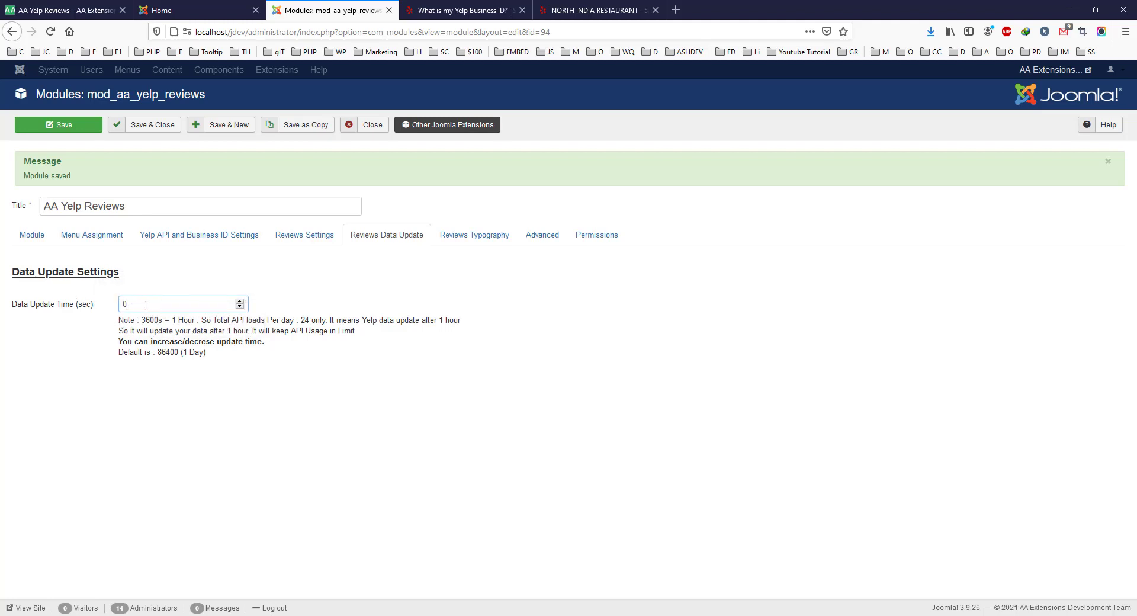
left_click(58, 125)
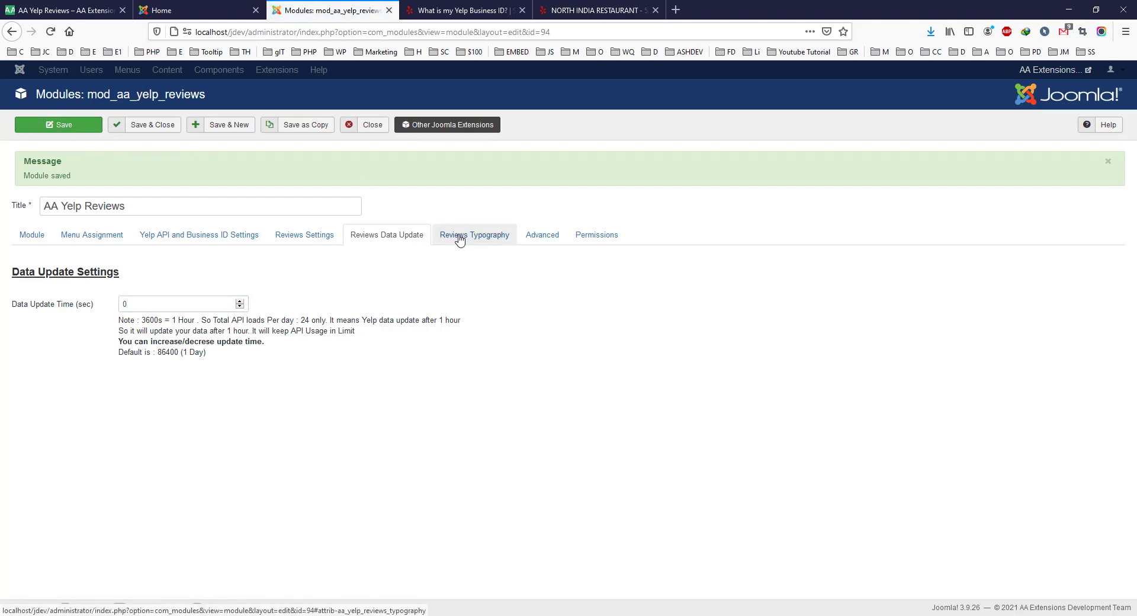
left_click(184, 8)
left_click(51, 31)
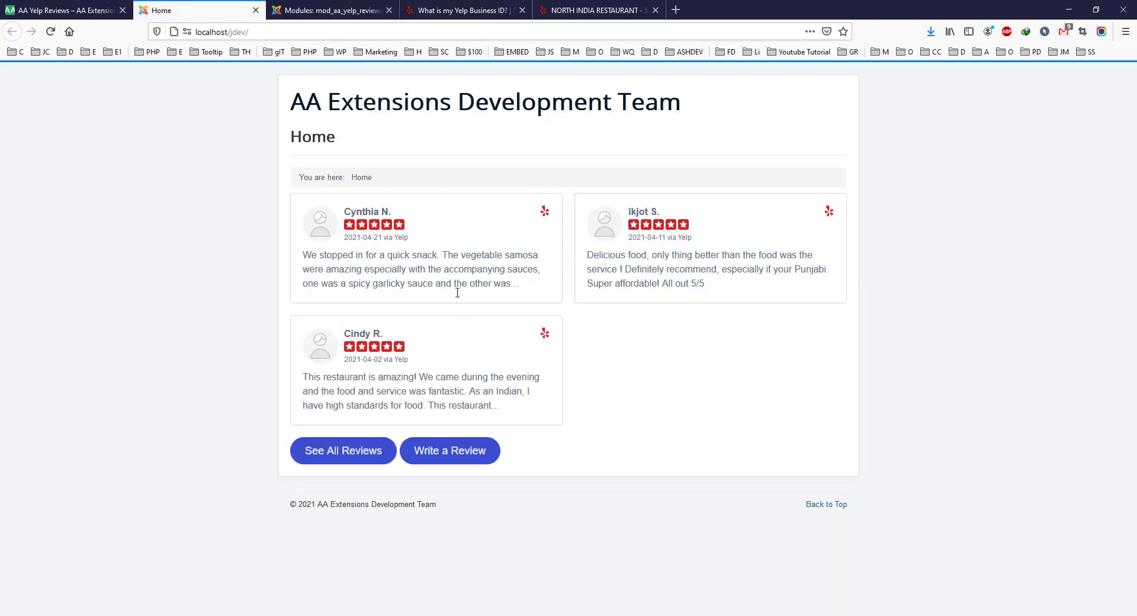
Set the Data Update Time to 86400 seconds, save the module and reload the Home page.
left_click(330, 7)
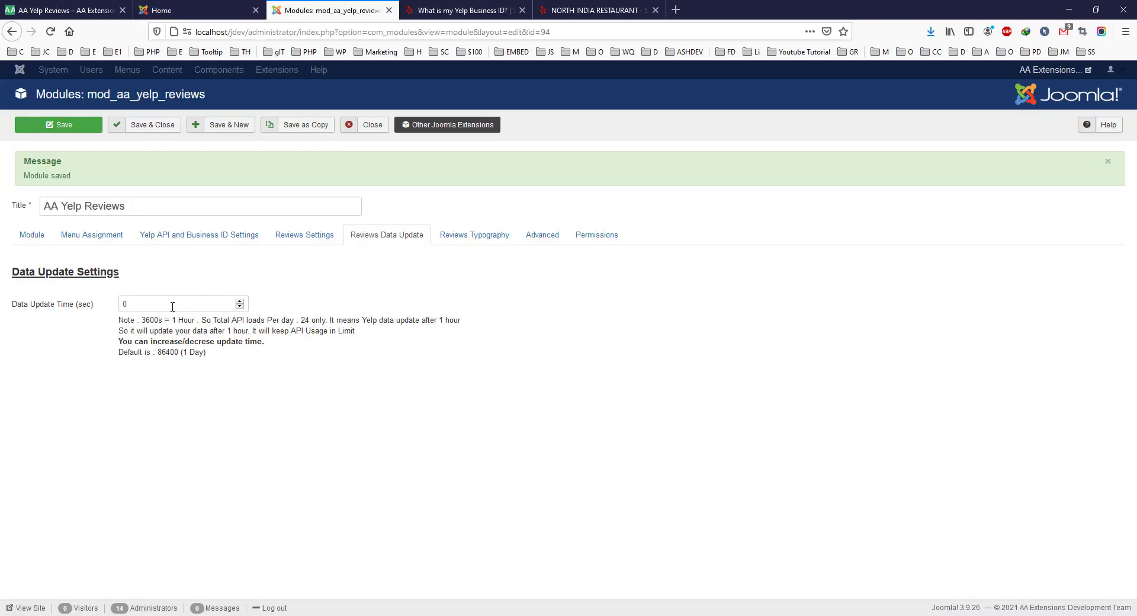
left_click_drag(173, 306, 115, 309)
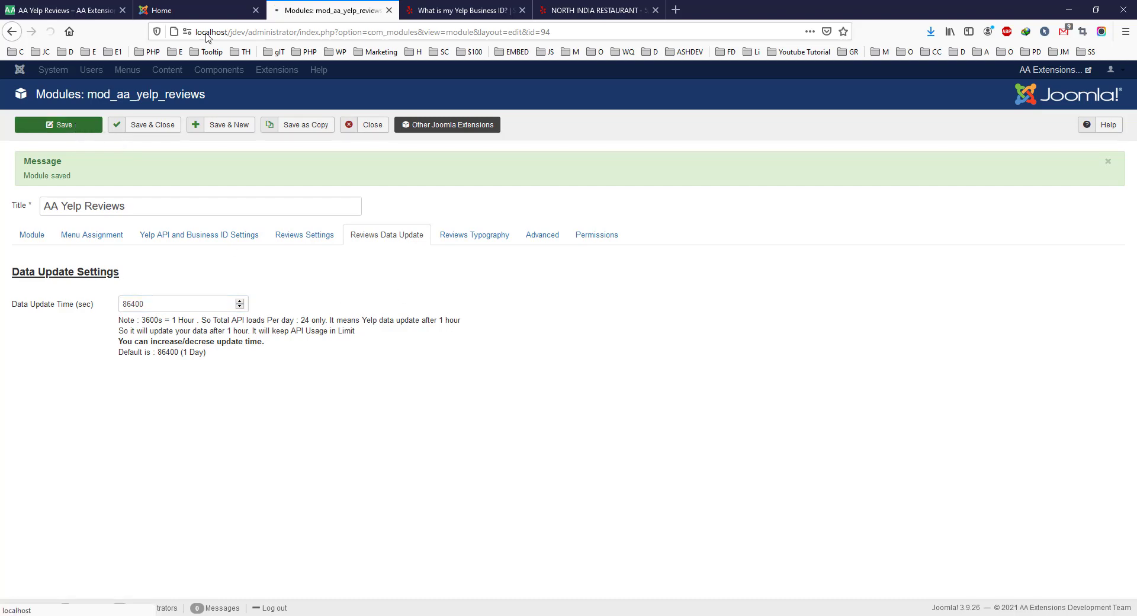
left_click(216, 7)
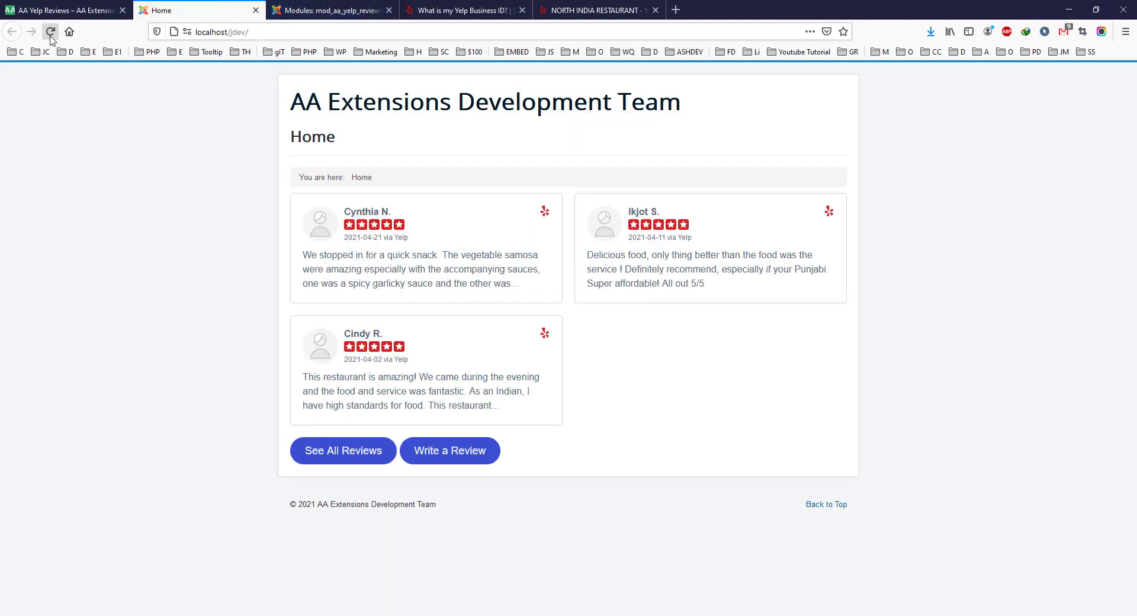
left_click(50, 31)
Switch the reviews theme to List Template, save the module and preview it on the reloaded Home page.
left_click(329, 10)
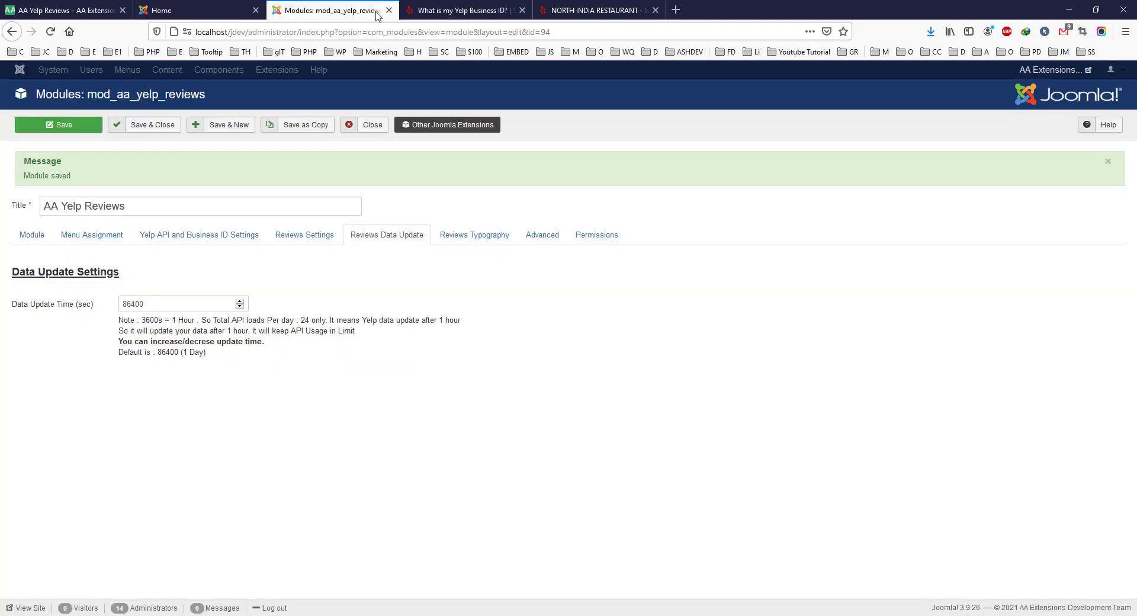
left_click(292, 237)
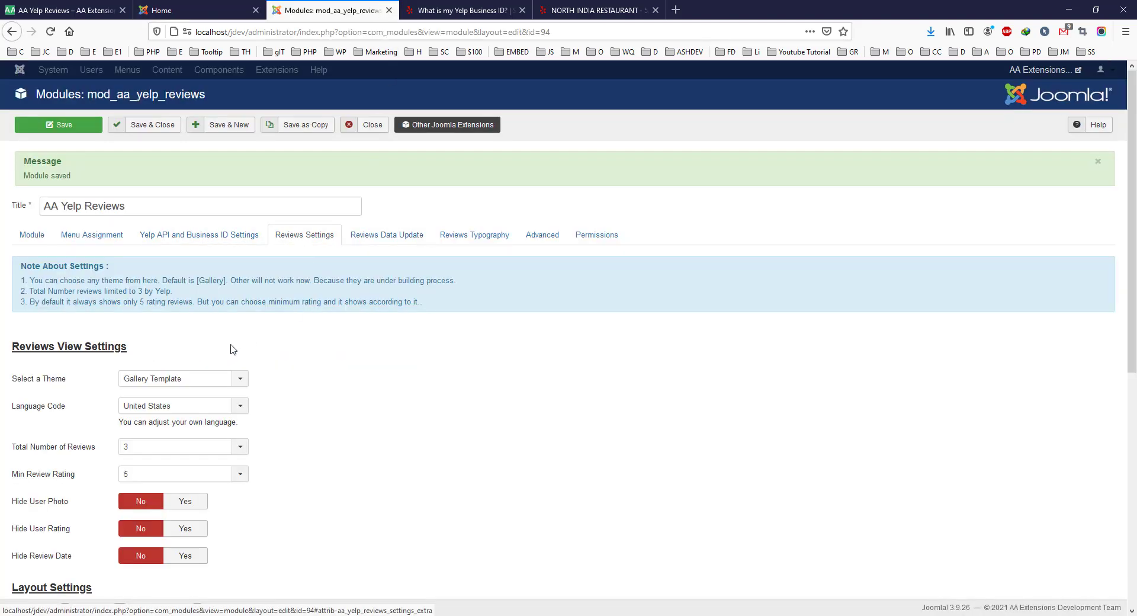
left_click(191, 379)
left_click(191, 409)
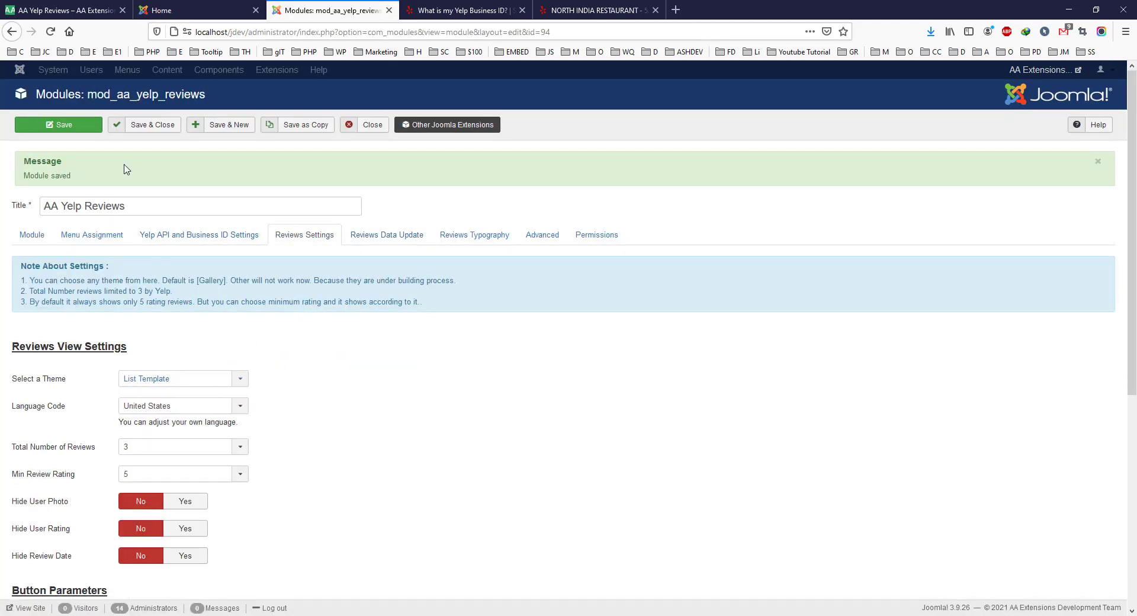
left_click(58, 124)
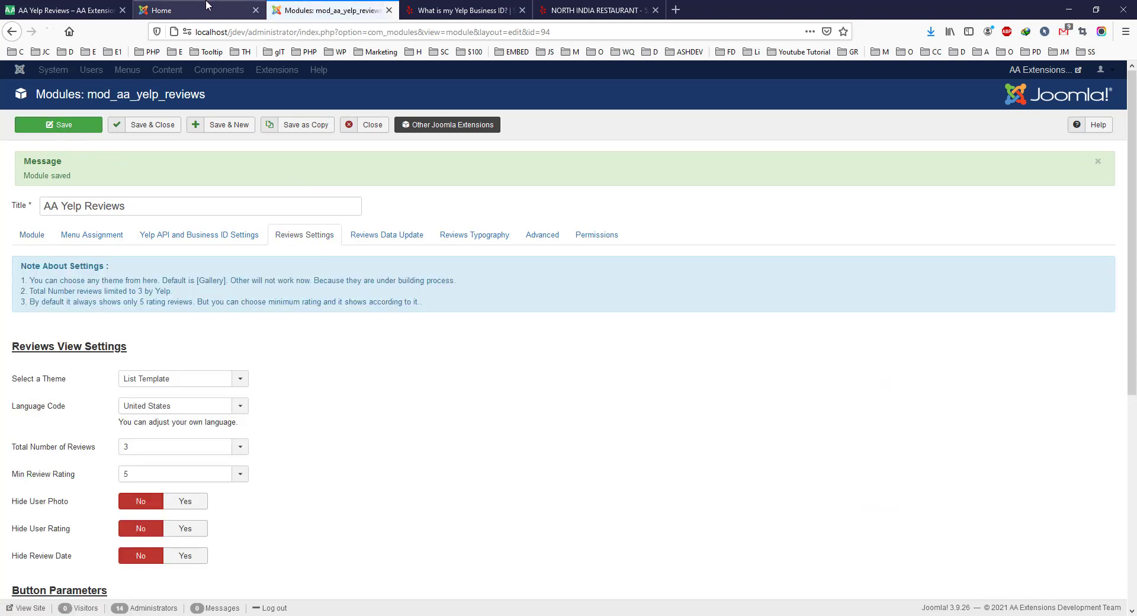
key("ctrl+shift+Tab")
key("F5")
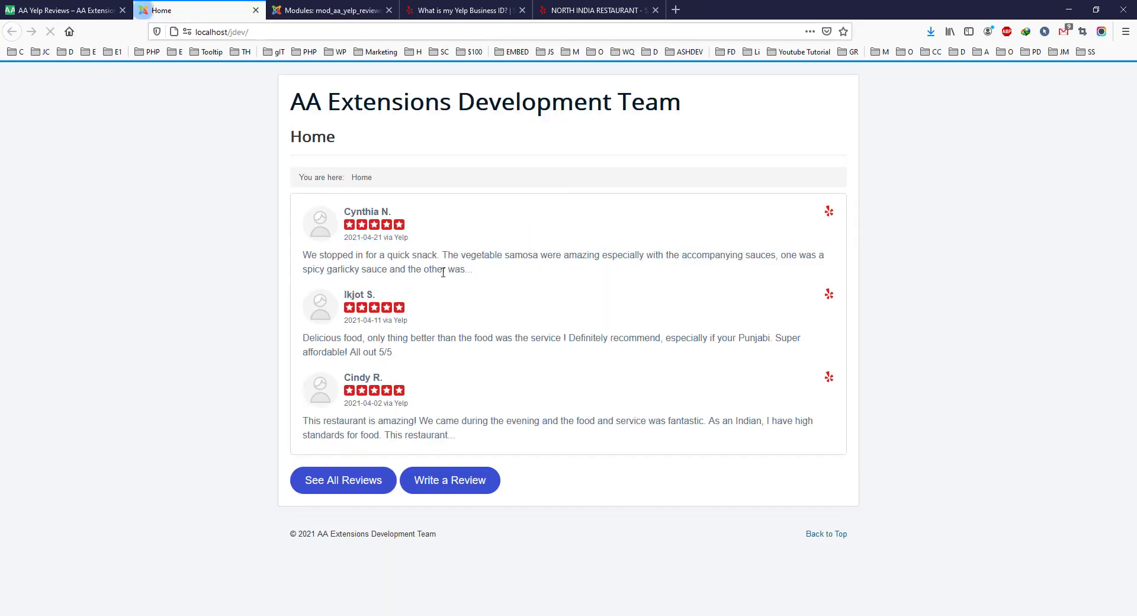
Switch the reviews theme to Slider Template, save the module and preview it on the reloaded Home page.
left_click(361, 10)
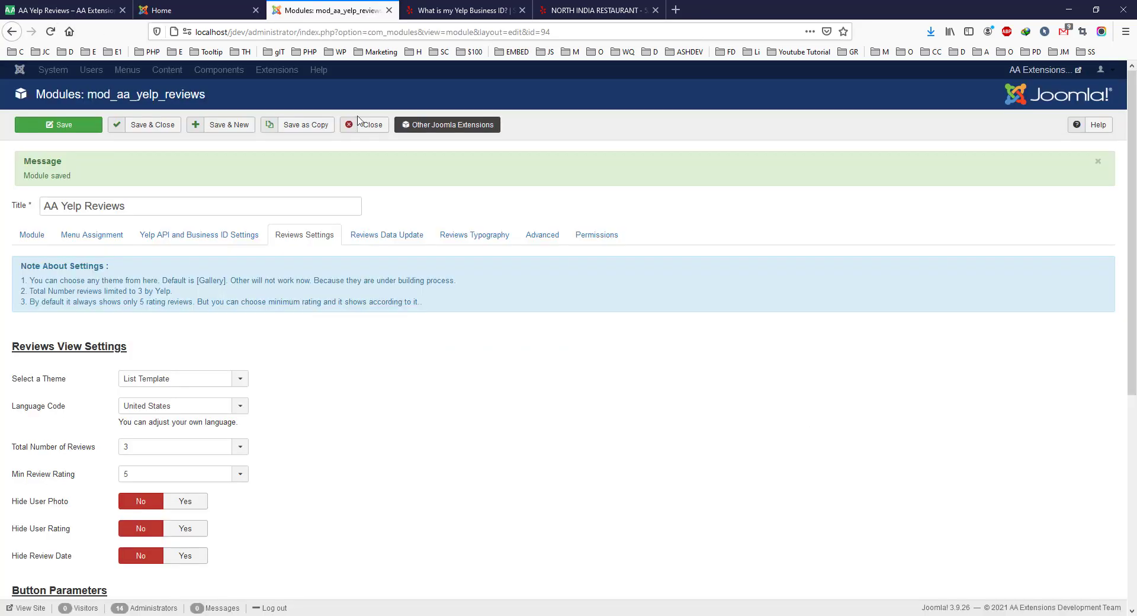
left_click(177, 379)
left_click(172, 422)
left_click(64, 124)
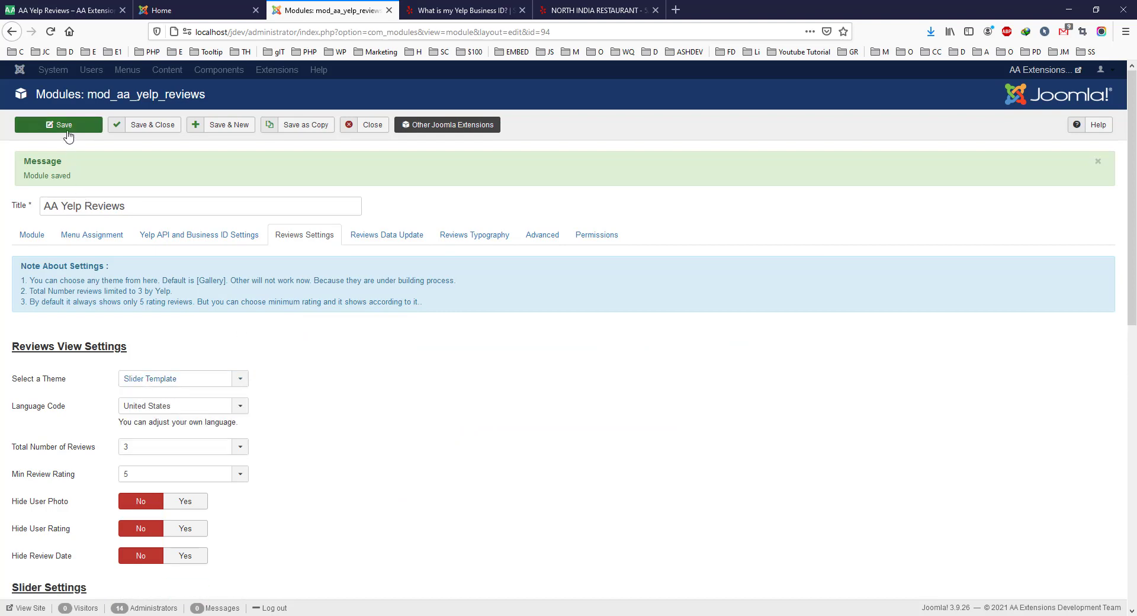
left_click(160, 10)
left_click(50, 33)
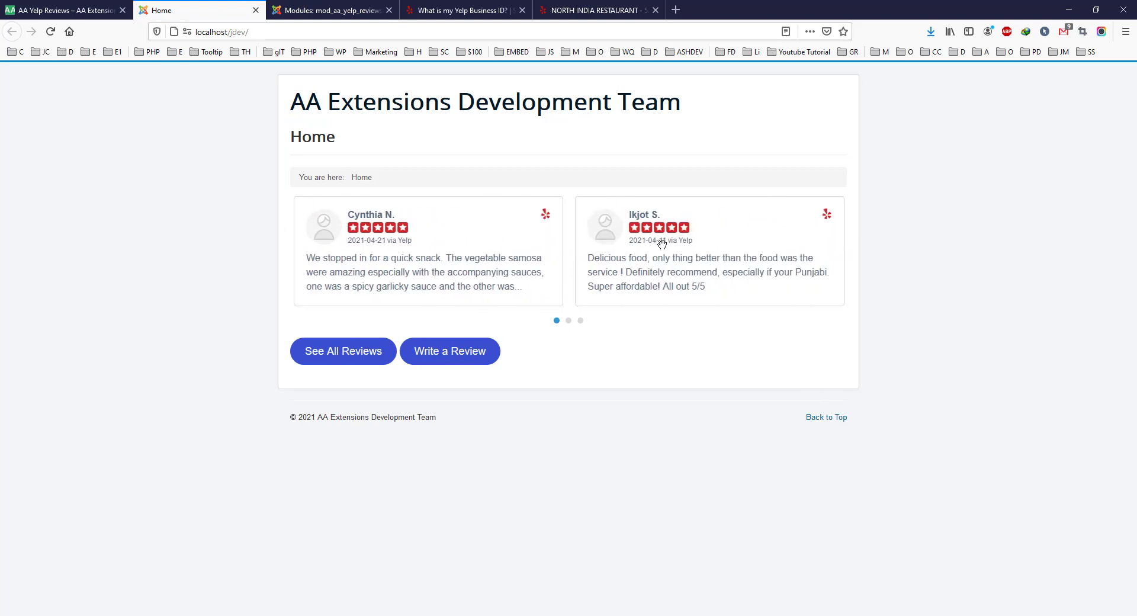
Switch the reviews theme to Badge Template, save the module and preview it on the reloaded Home page.
left_click(329, 9)
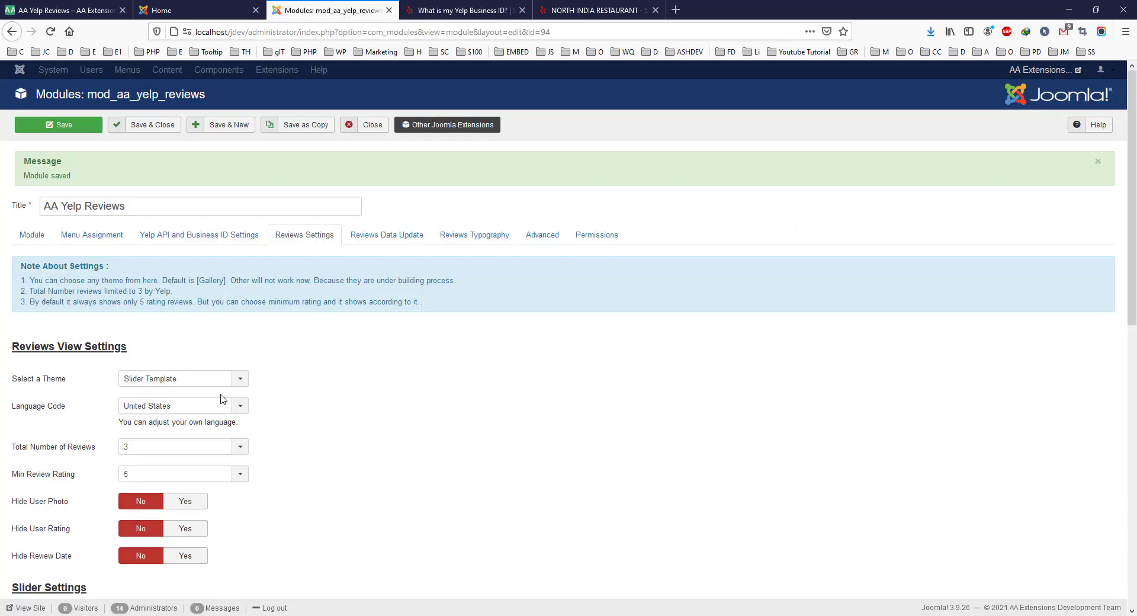
left_click(199, 381)
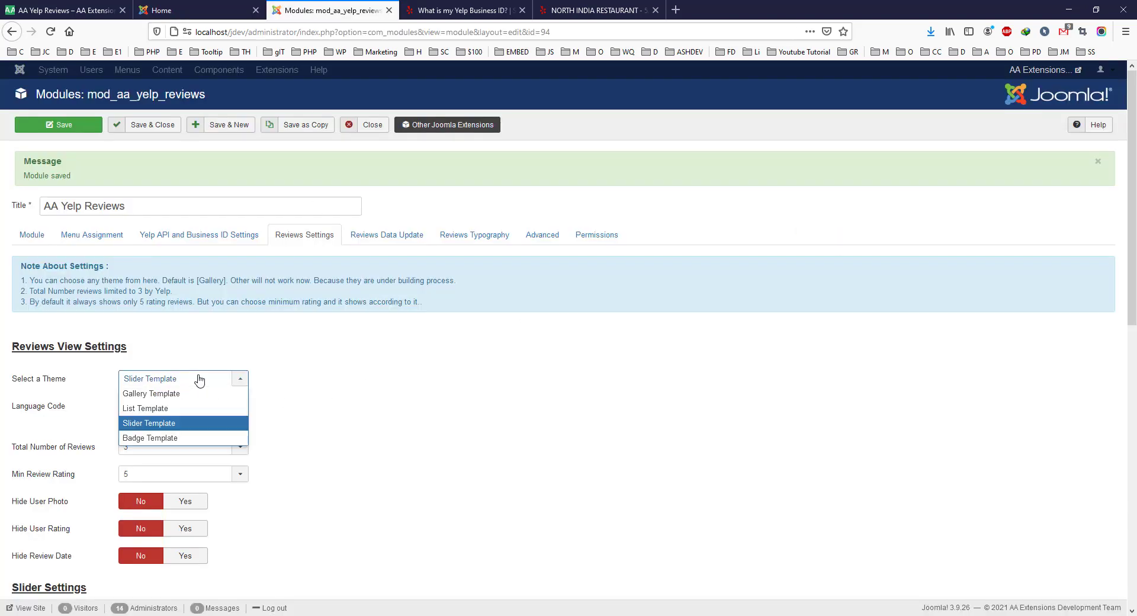
left_click(183, 437)
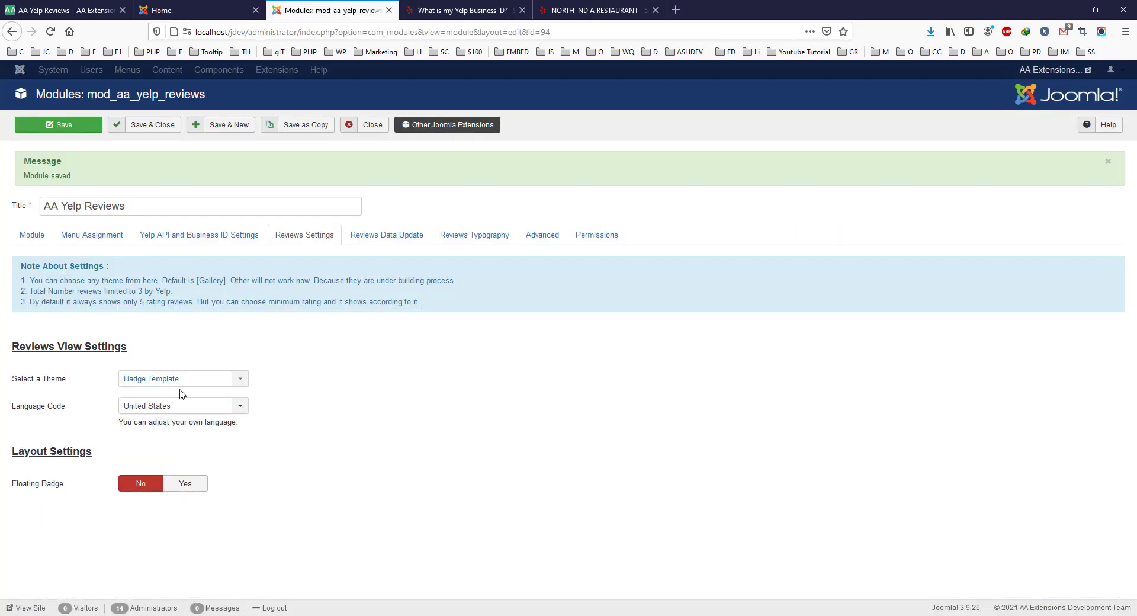
left_click(70, 127)
left_click(189, 7)
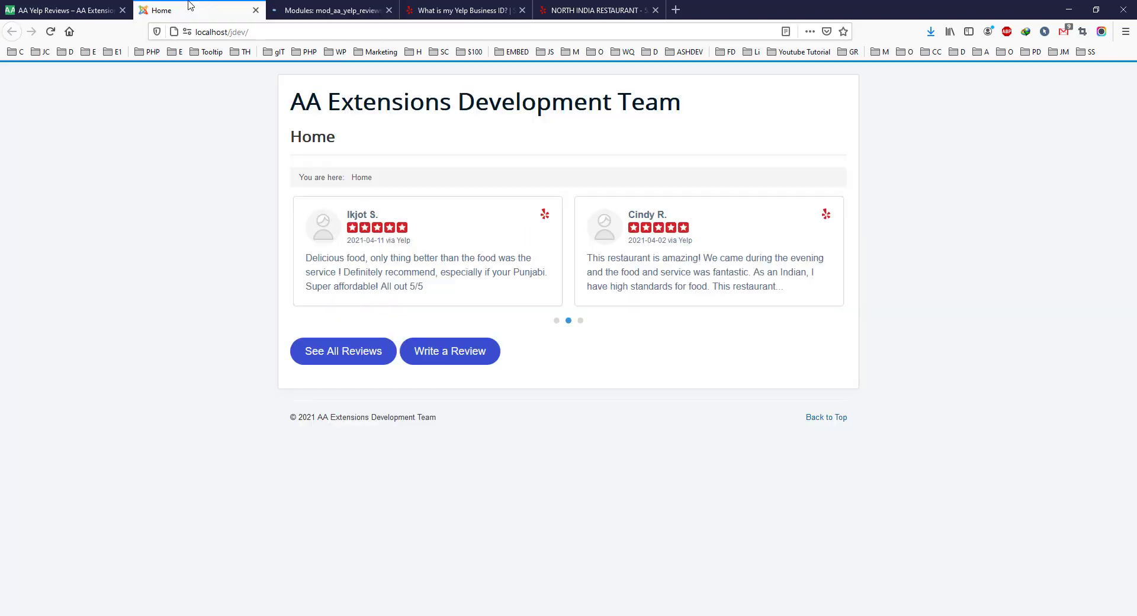
left_click(51, 31)
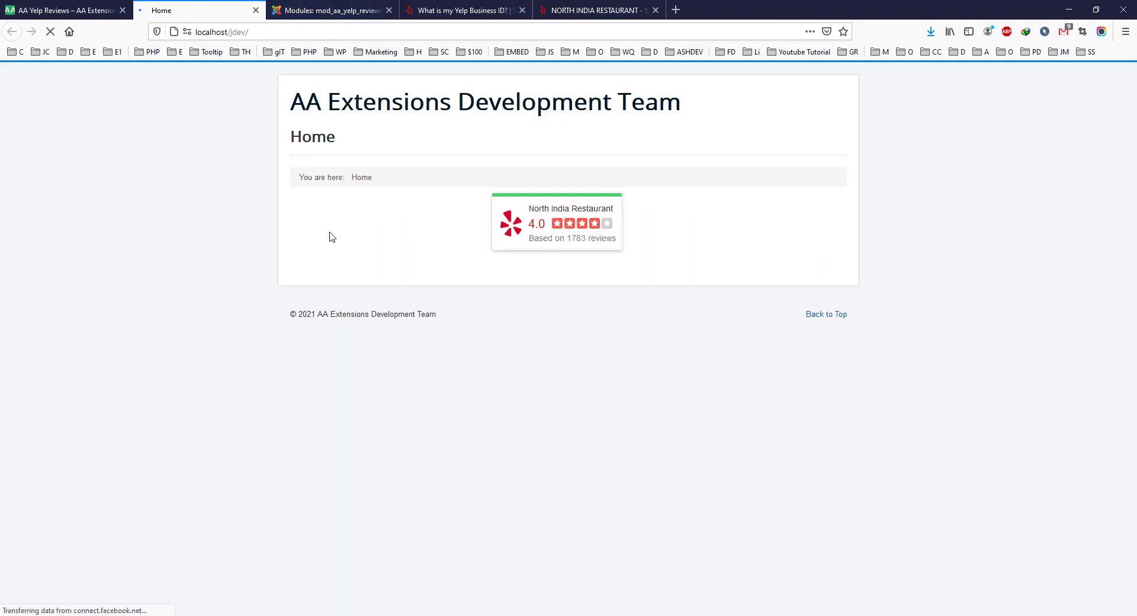
Enable the Floating Badge option, save the module and preview the badge on the reloaded Home page.
left_click(295, 10)
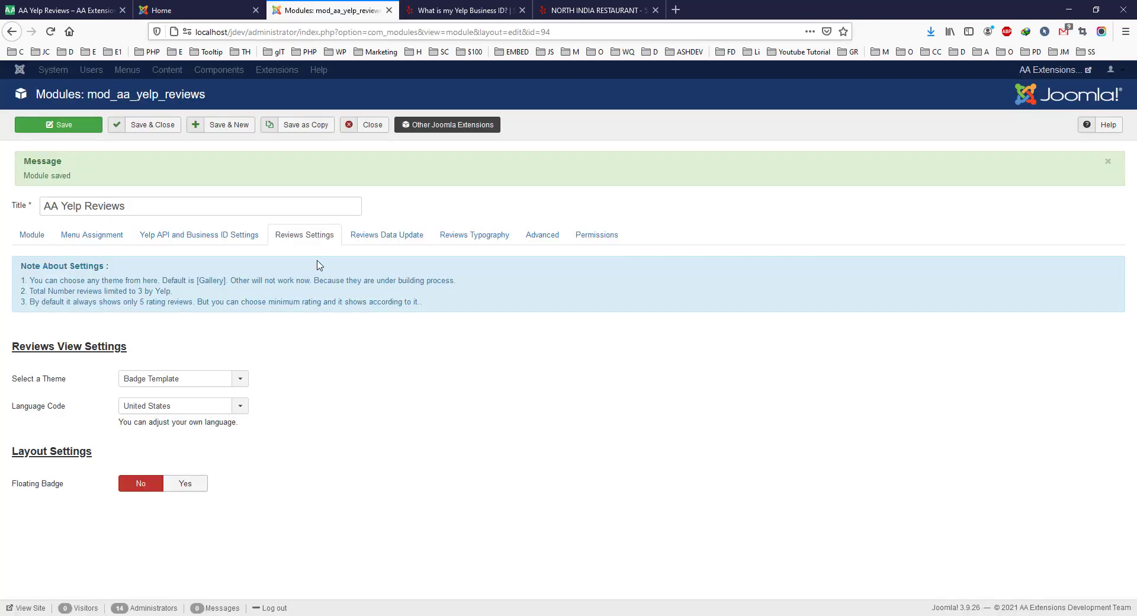
left_click(185, 484)
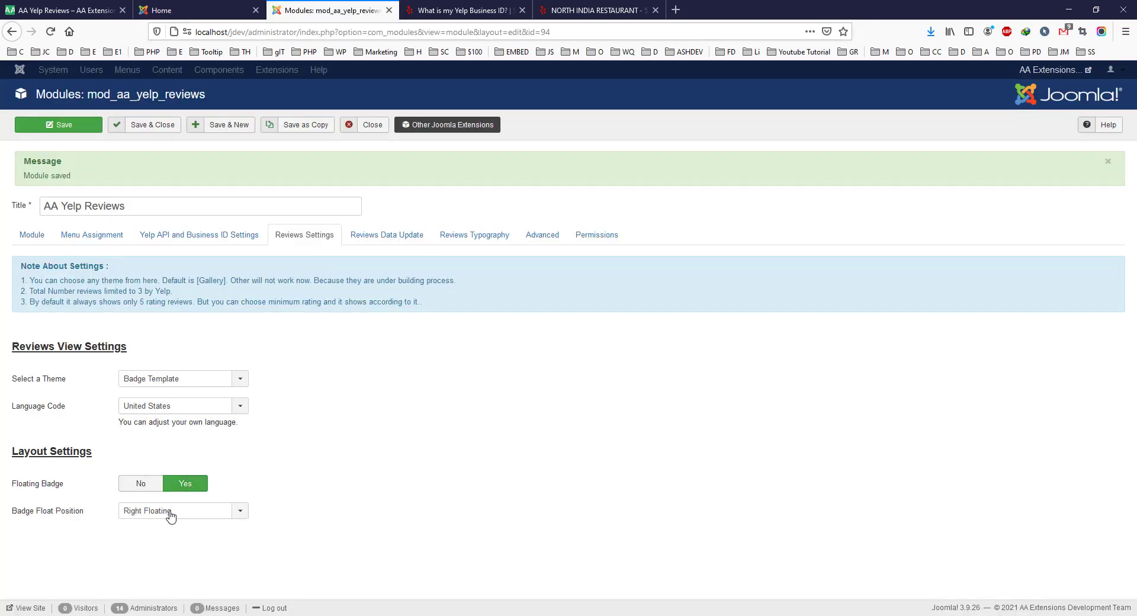
left_click(67, 122)
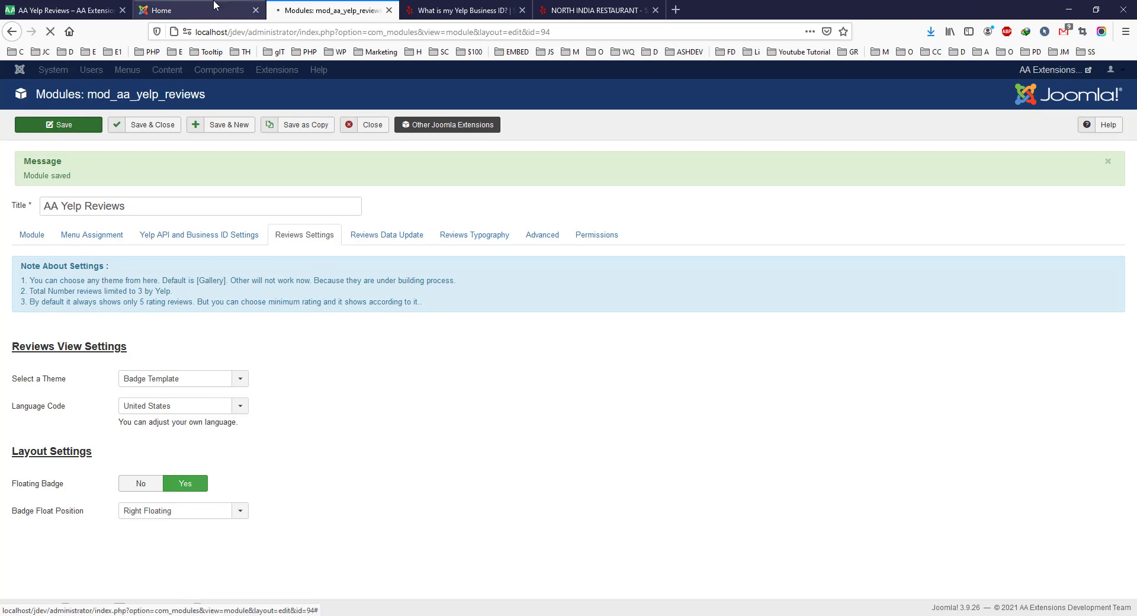
left_click(165, 10)
left_click(50, 31)
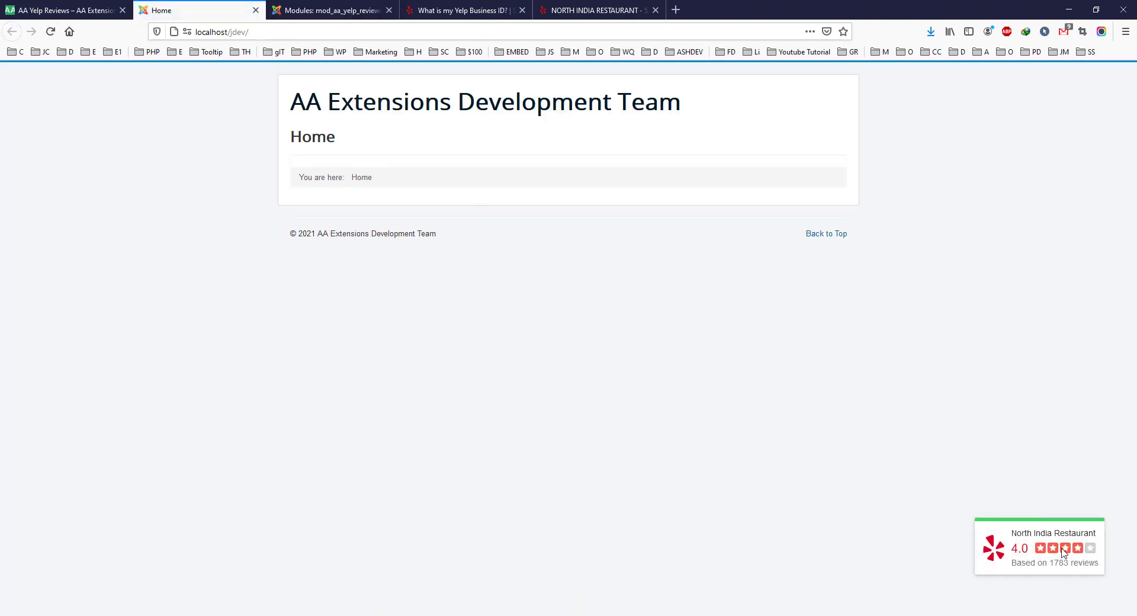
Review the module's Reviews Typography color settings and animation choices, then return to the AA Yelp Reviews product page.
left_click(349, 7)
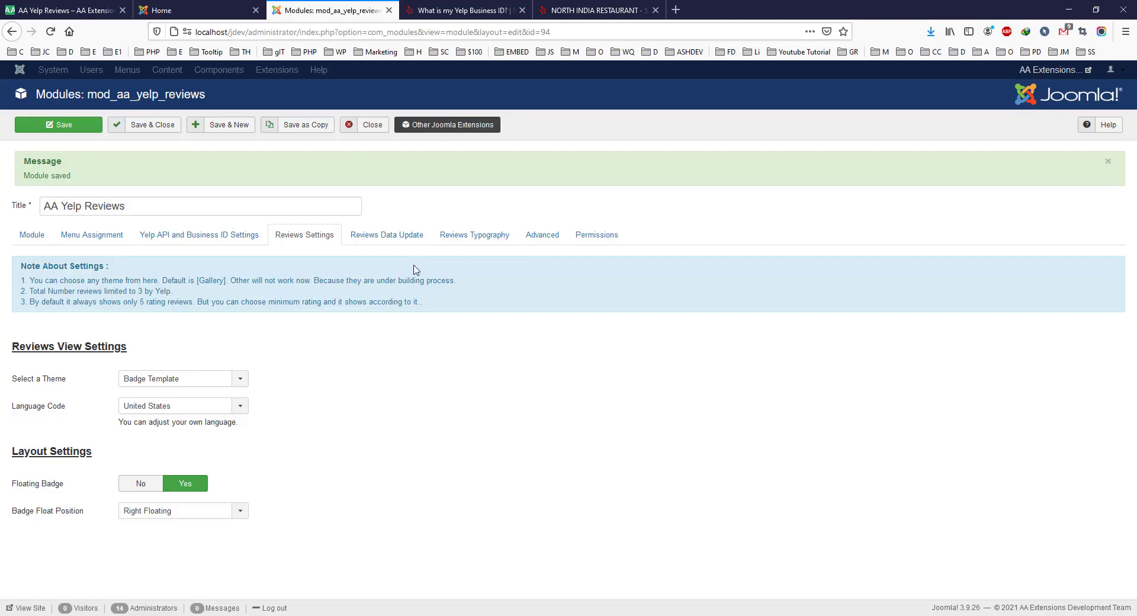
left_click(453, 241)
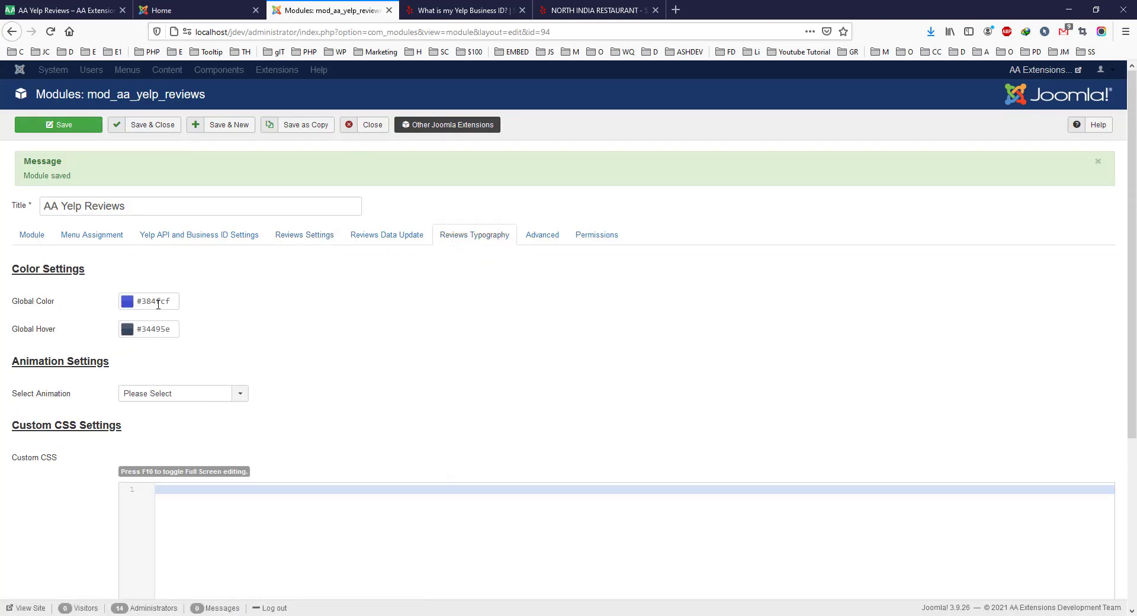
left_click(162, 393)
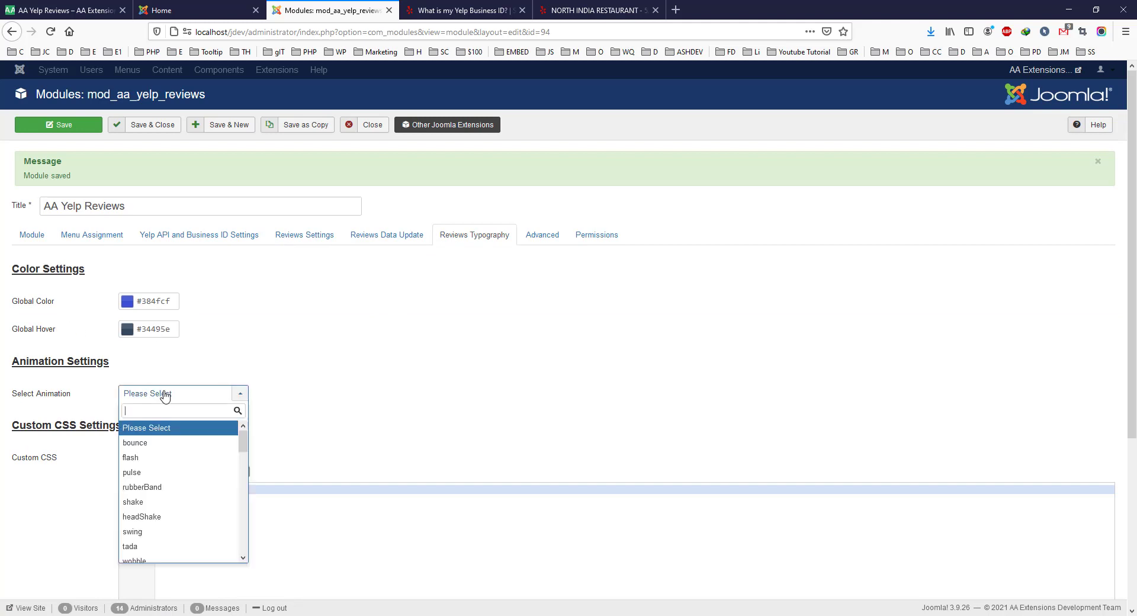
left_click(393, 361)
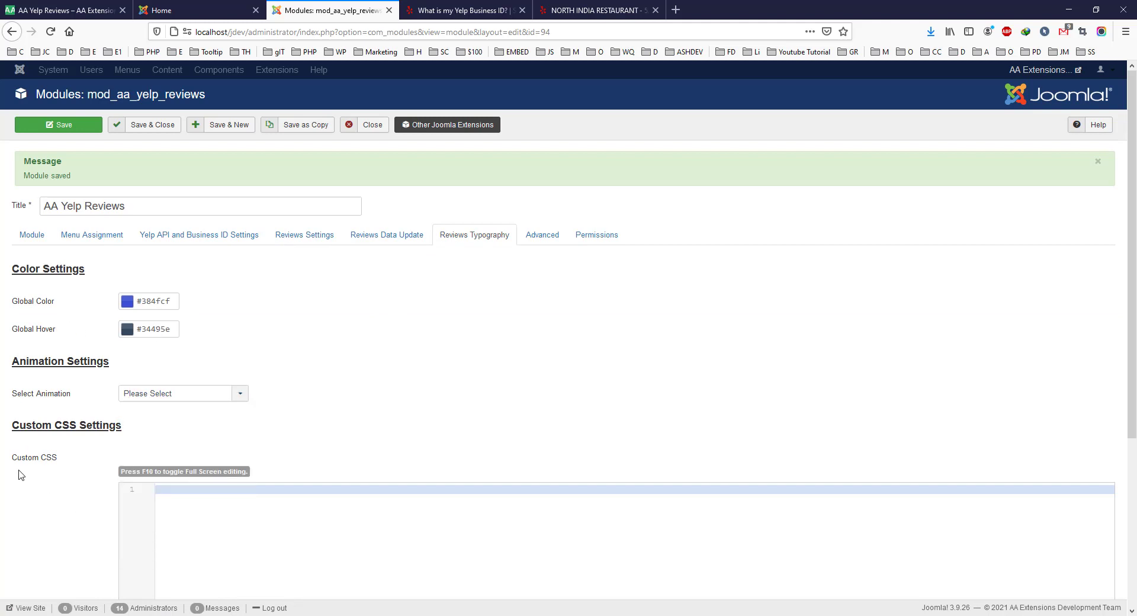
left_click(33, 7)
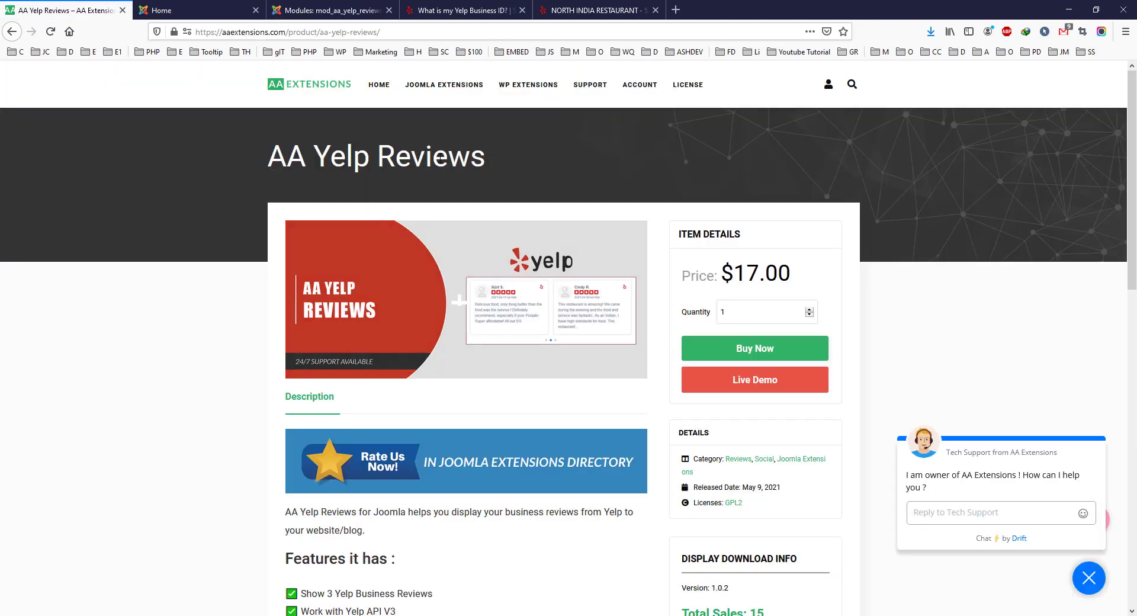